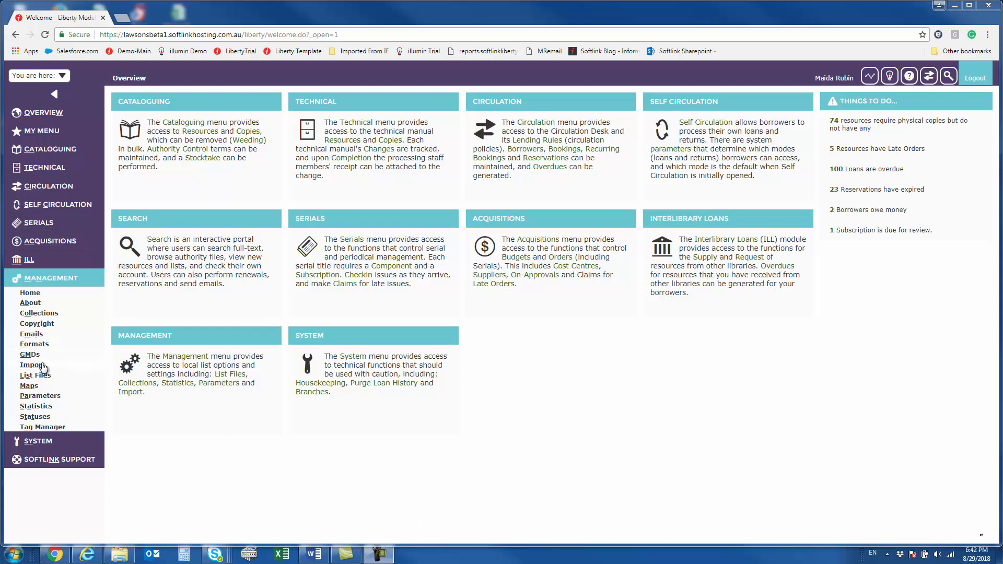
# Start a Document Import and upload DocImport.zip as the archive of documents to catalogue
pyautogui.click(75, 365)
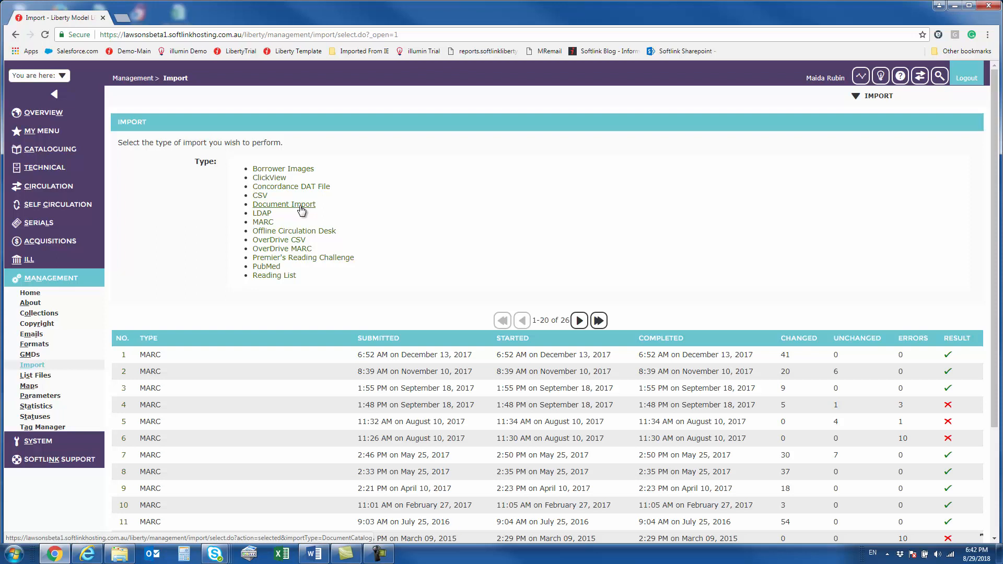
pyautogui.click(301, 207)
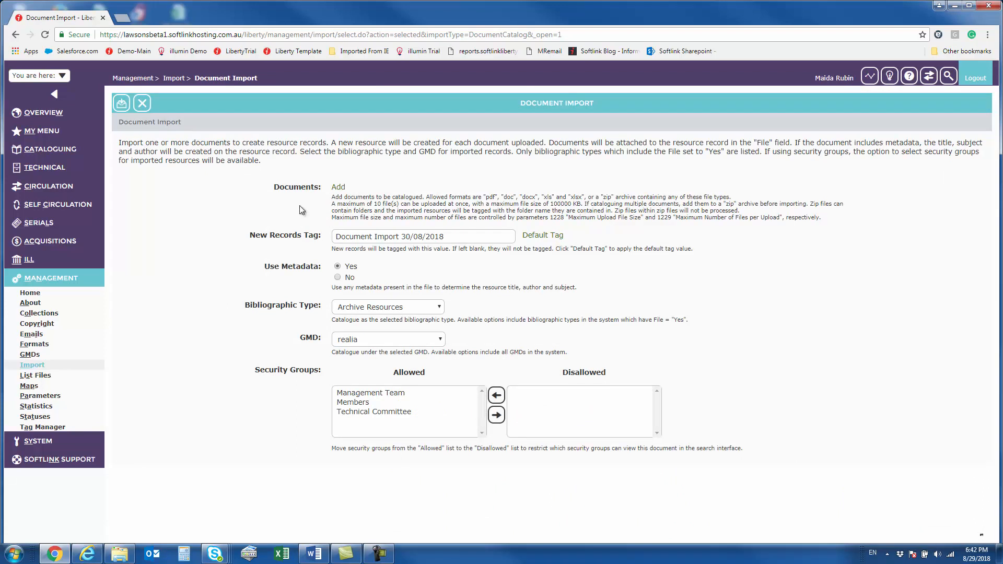
pyautogui.click(338, 188)
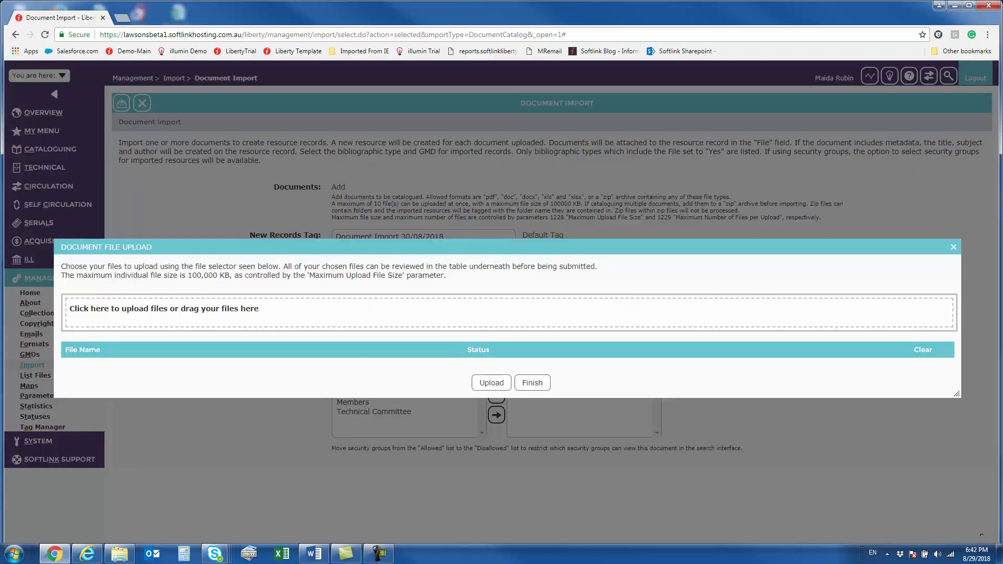
pyautogui.moveTo(0, 315); pyautogui.dragTo(168, 321)
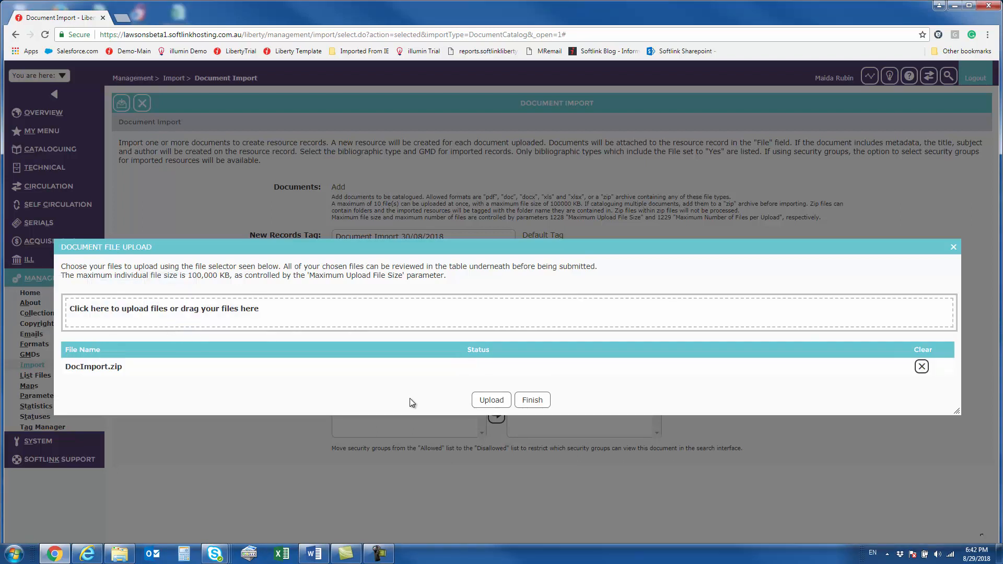
pyautogui.click(491, 401)
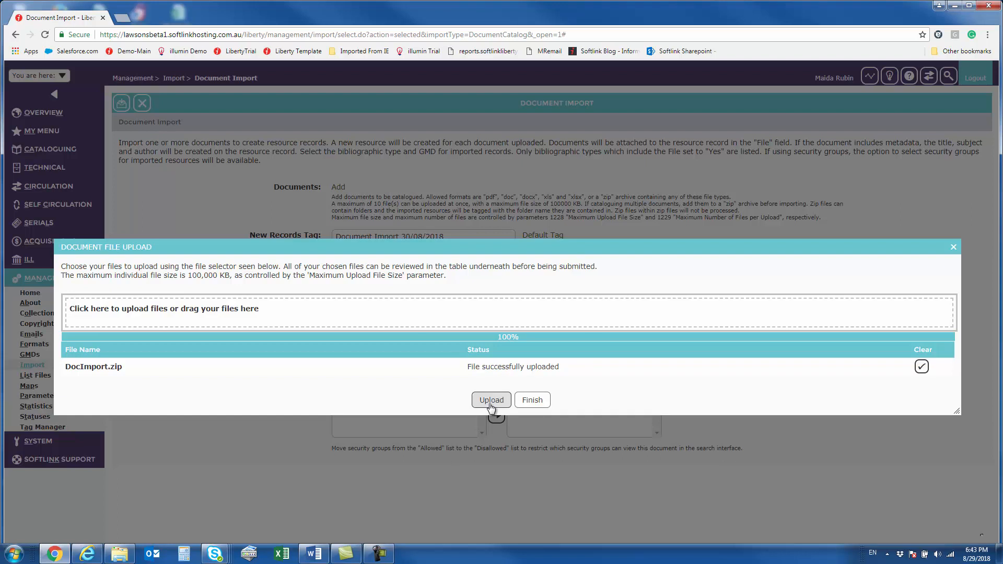
pyautogui.click(530, 401)
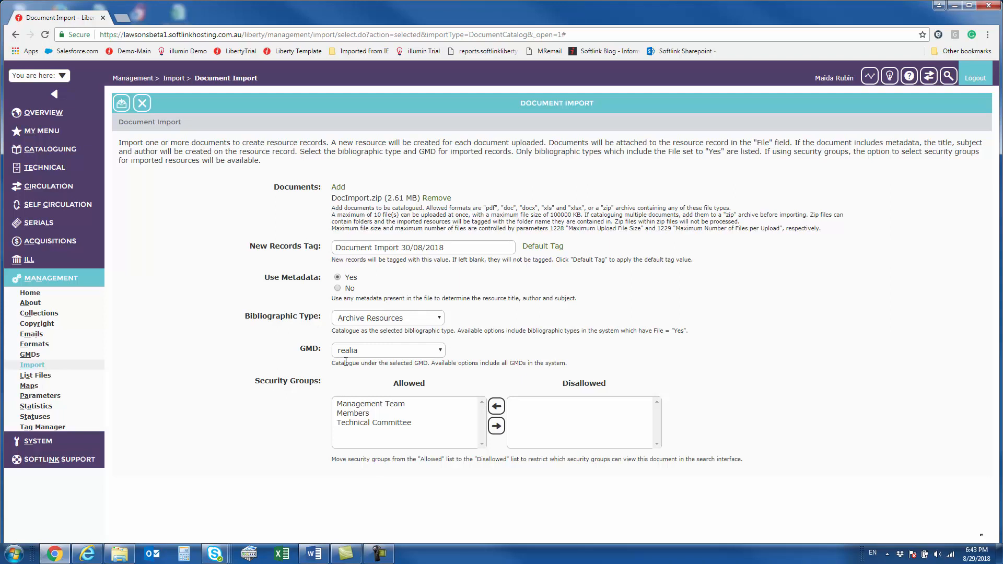
# Set the GMD of the imported records to text and submit the document import
pyautogui.click(362, 353)
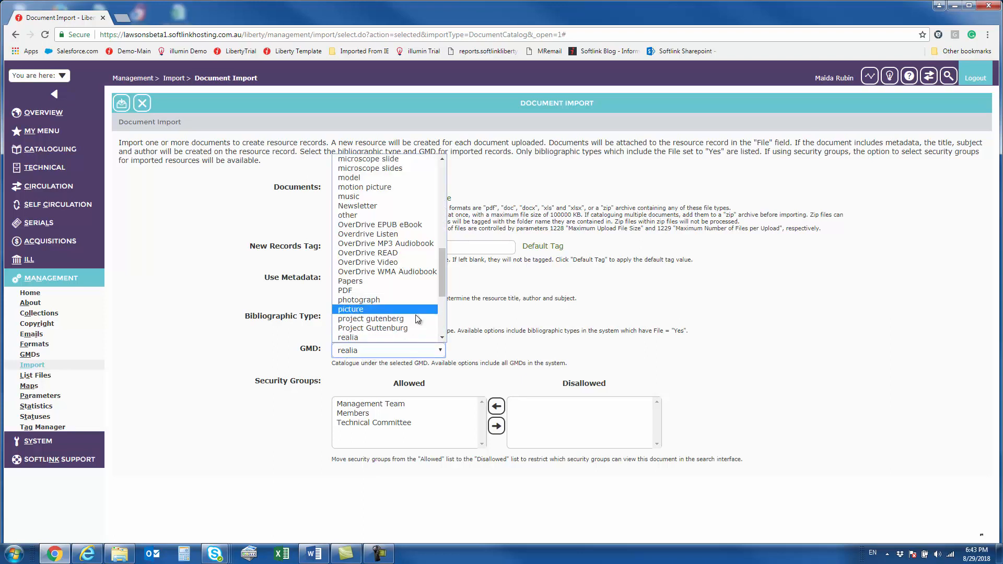
pyautogui.moveTo(441, 289); pyautogui.dragTo(440, 326)
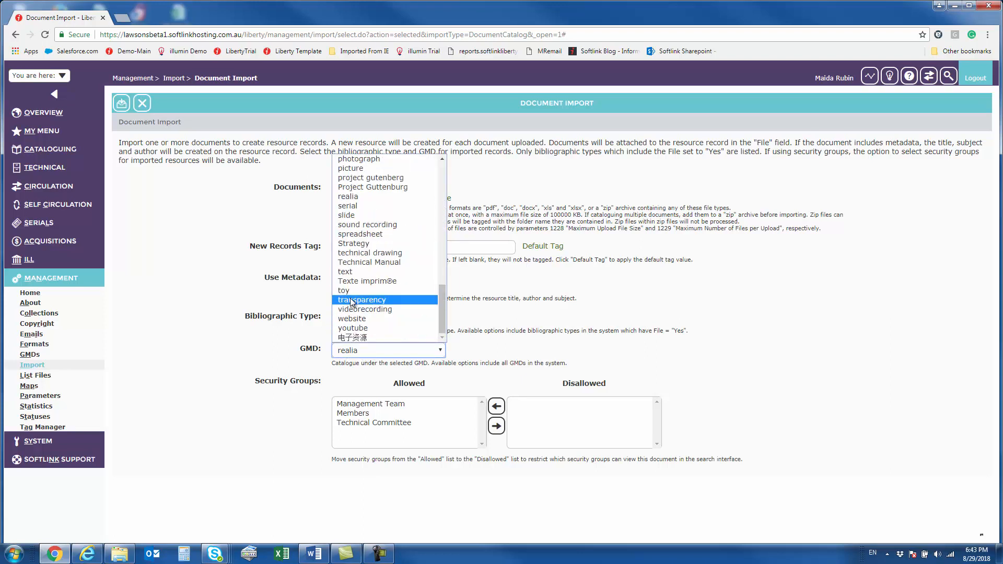
pyautogui.click(354, 272)
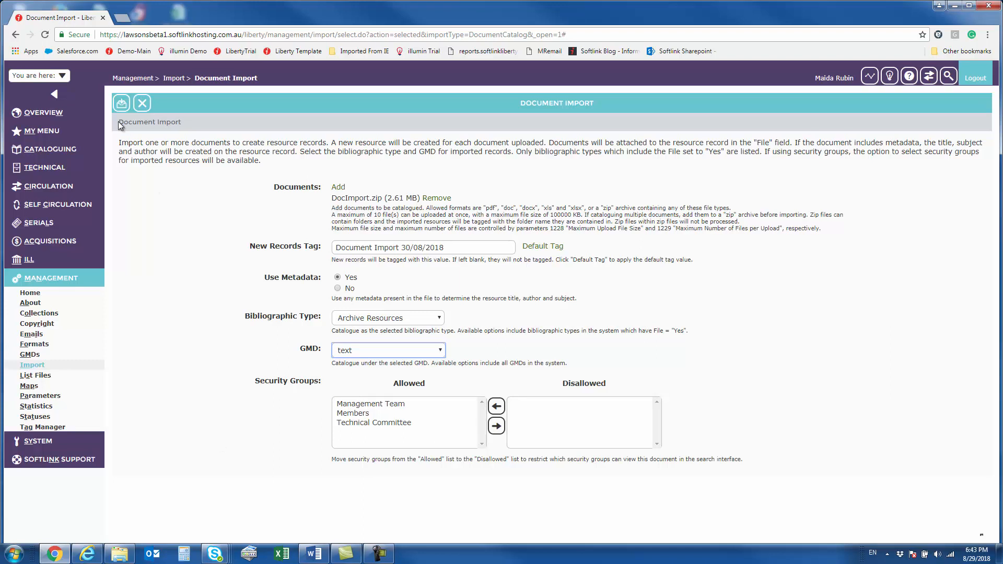
pyautogui.click(122, 102)
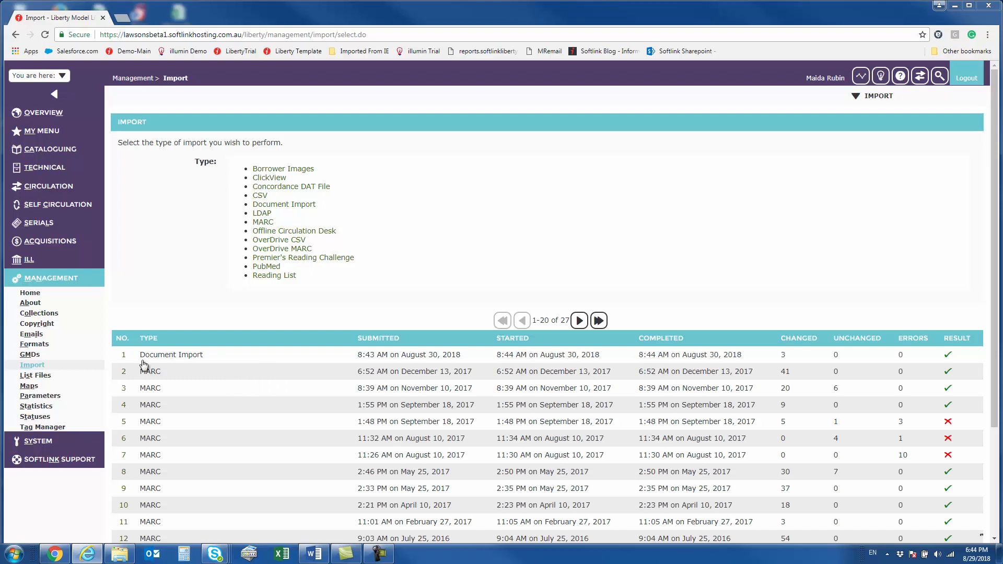
# Review the latest Document Import job, list its new records by tag, and view the first resource's details
pyautogui.click(124, 356)
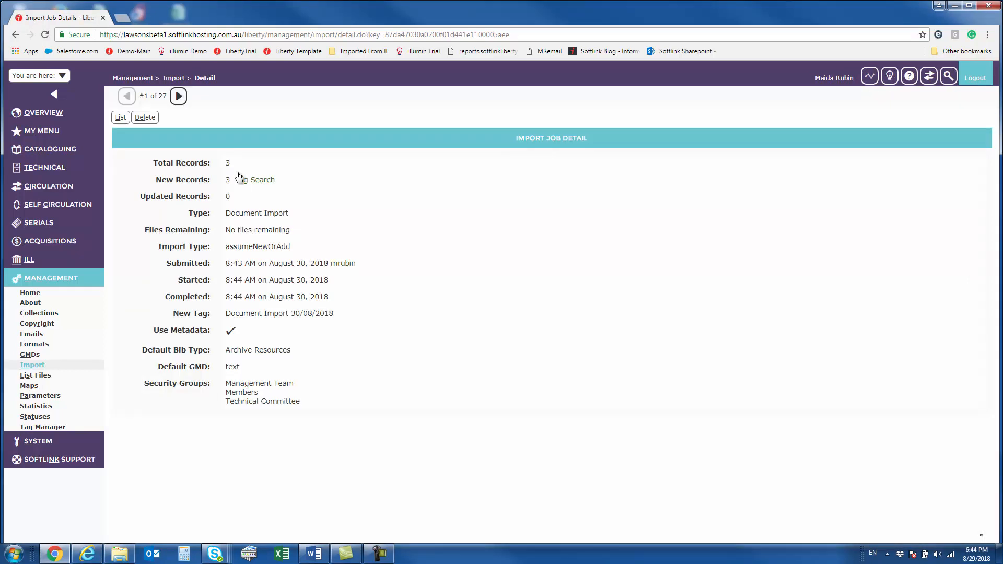
pyautogui.click(245, 179)
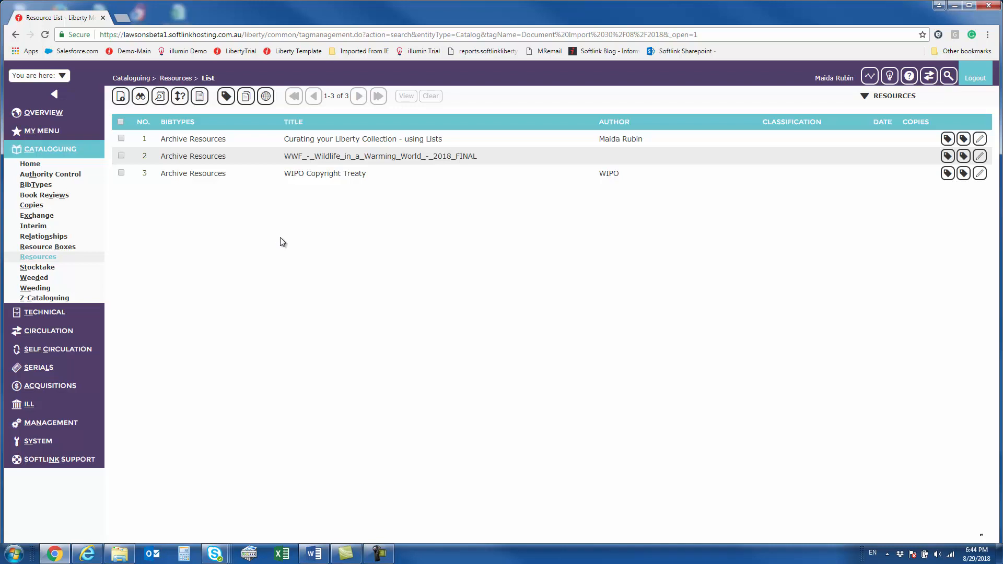
pyautogui.click(144, 139)
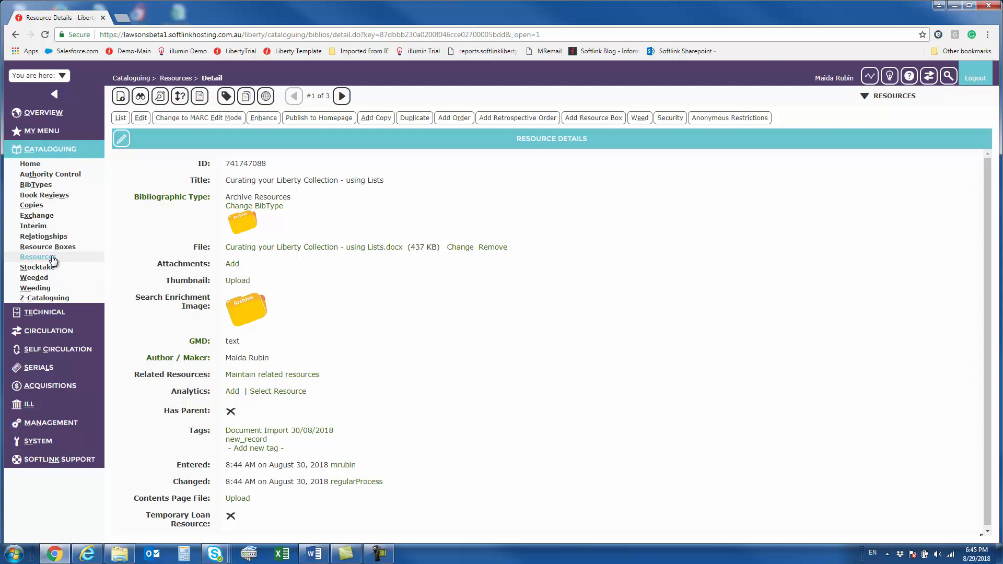
# Search the catalogue resources for "southern polar" and open the Südpolargebiete record
pyautogui.click(81, 263)
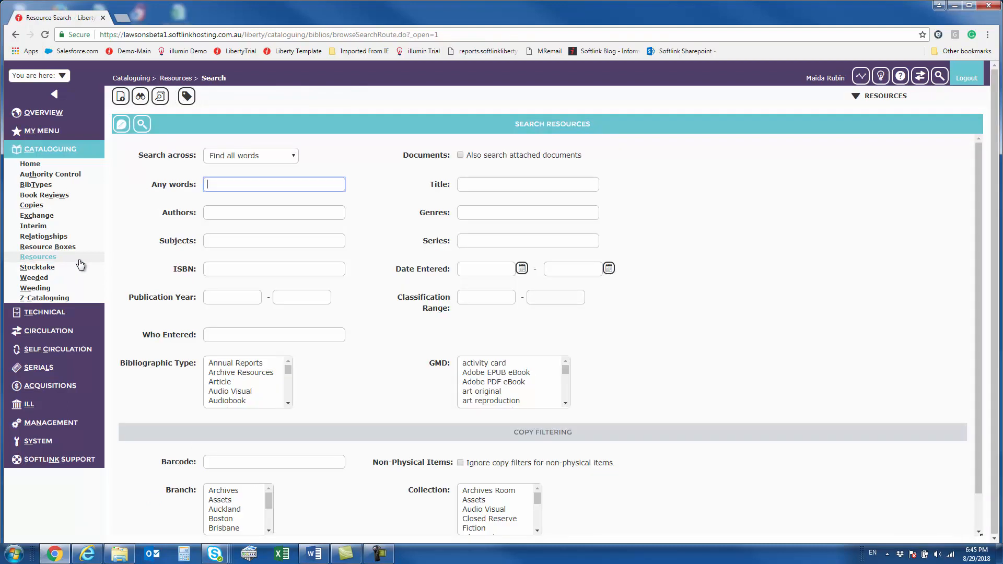
pyautogui.write('southern')
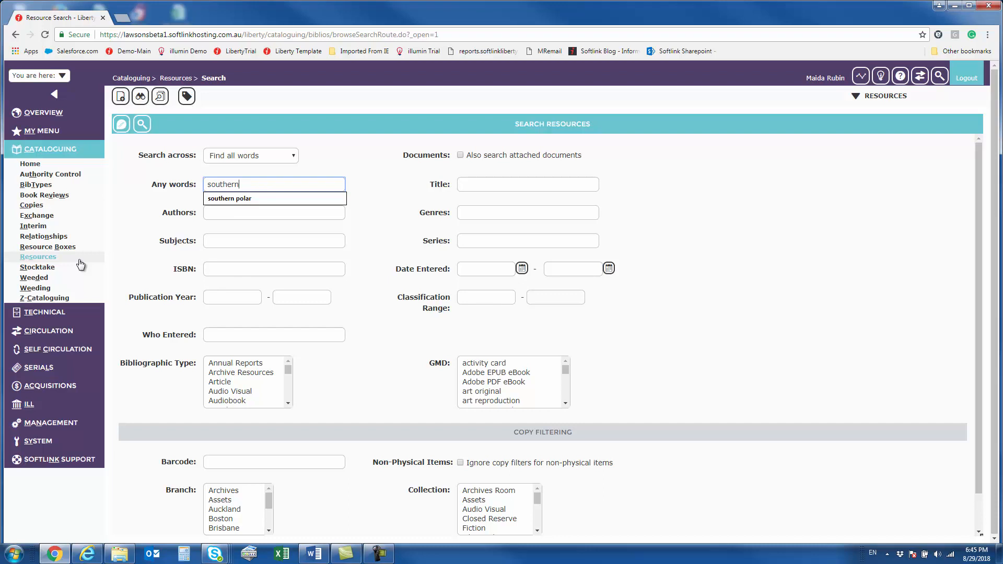
pyautogui.write(' polar')
pyautogui.press('Return')
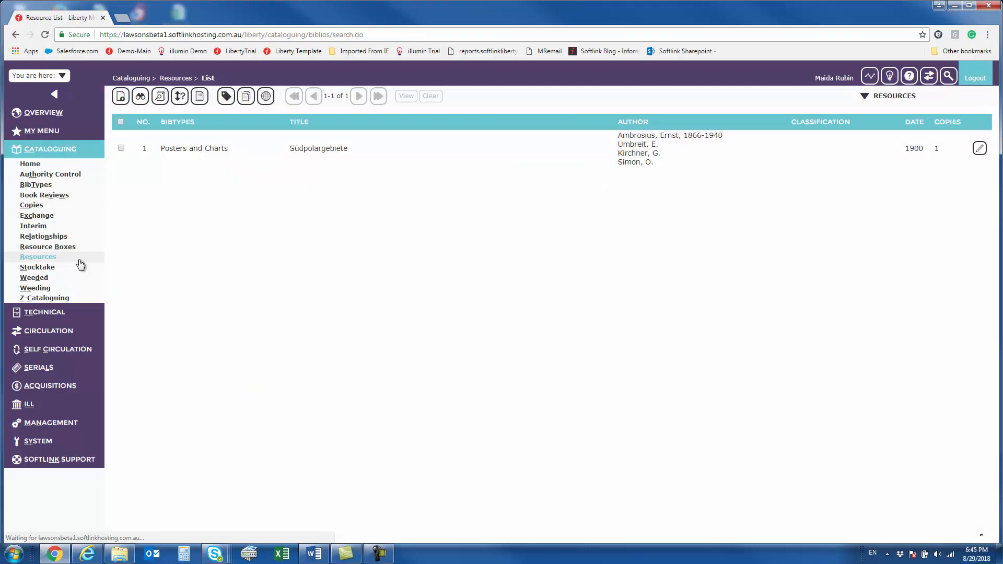
pyautogui.click(142, 150)
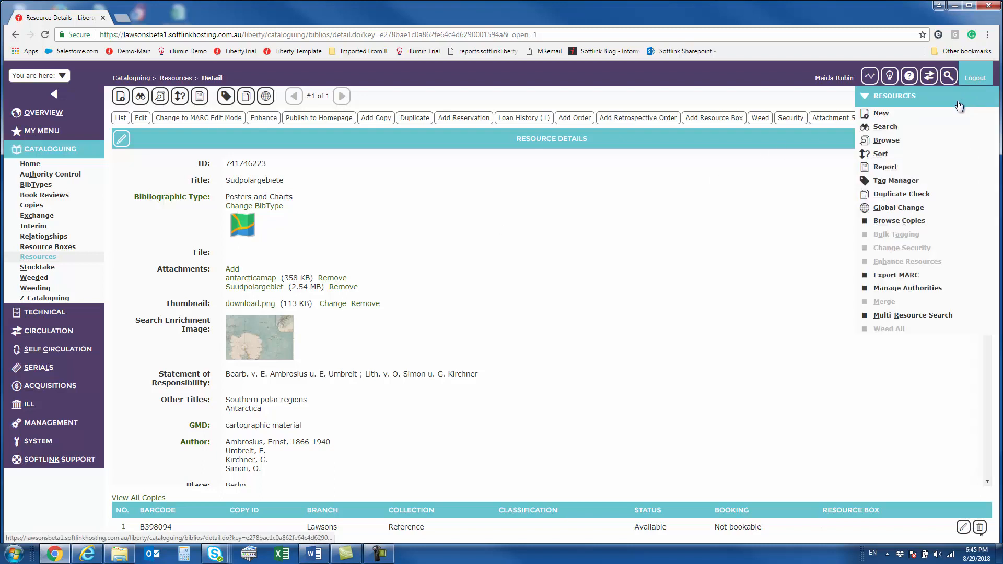
# Customise the record's attachment sort order by moving antarcticamap below Suudpolargebiet, and save the order
pyautogui.click(842, 118)
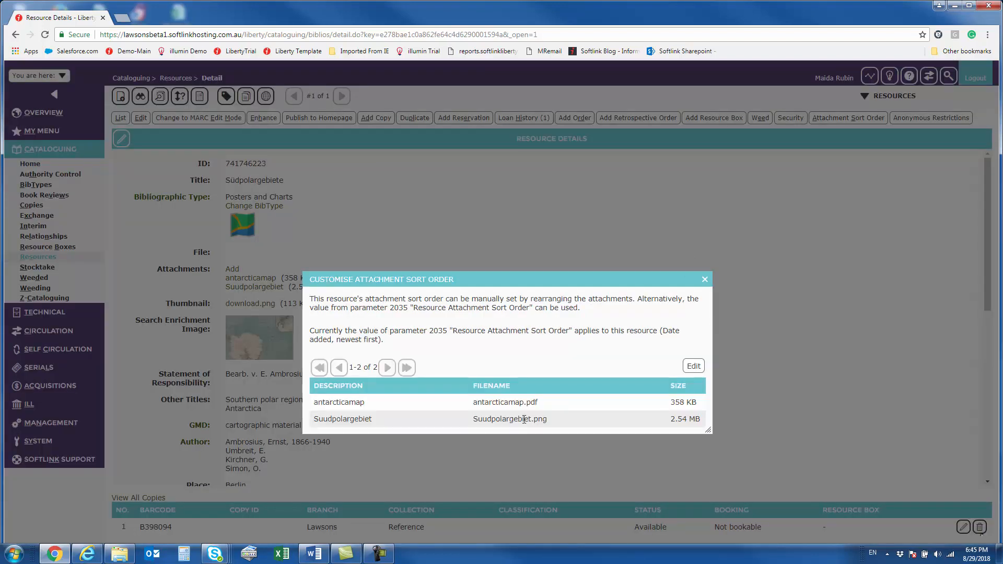
pyautogui.click(694, 367)
pyautogui.click(478, 376)
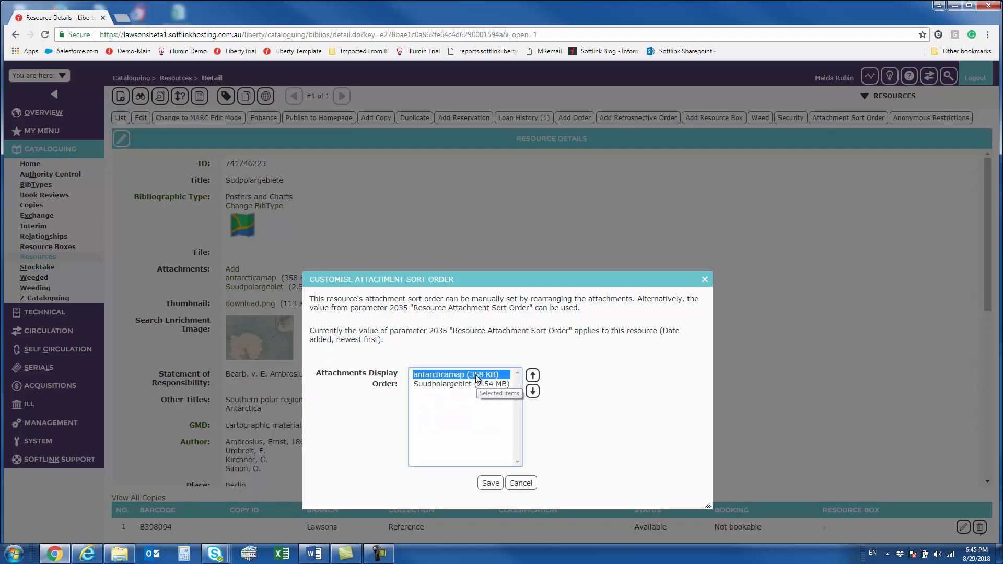
pyautogui.click(533, 391)
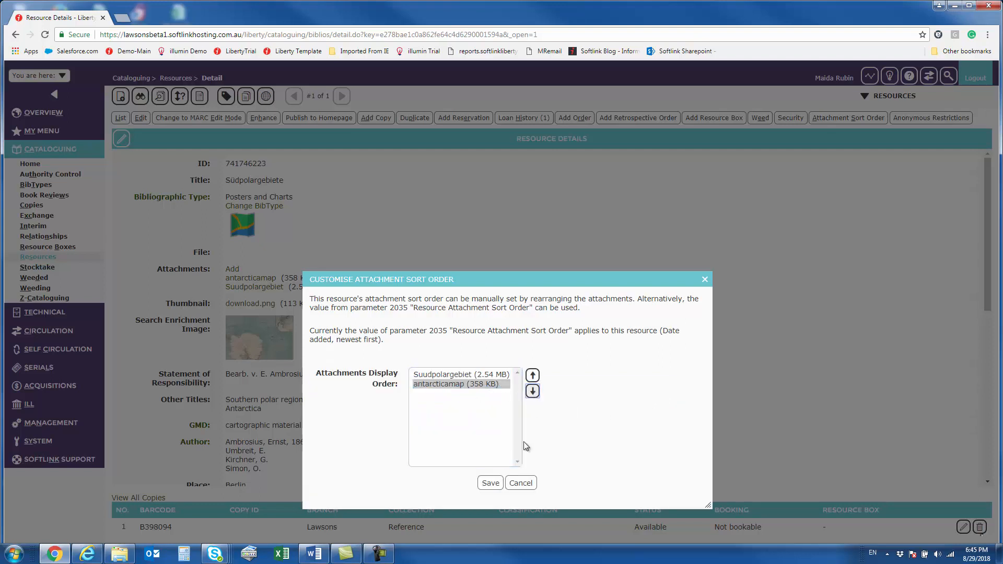
pyautogui.click(490, 481)
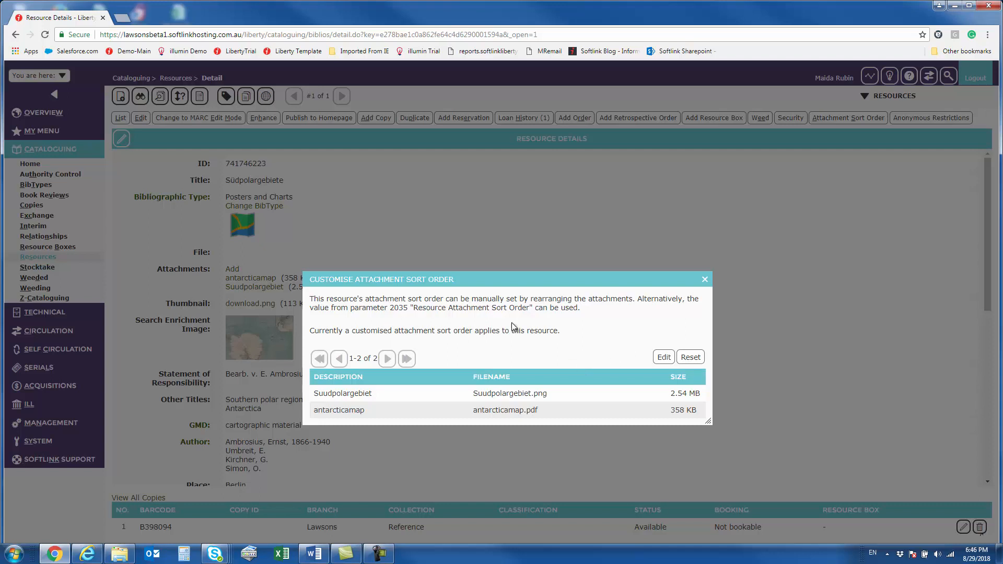
pyautogui.click(705, 279)
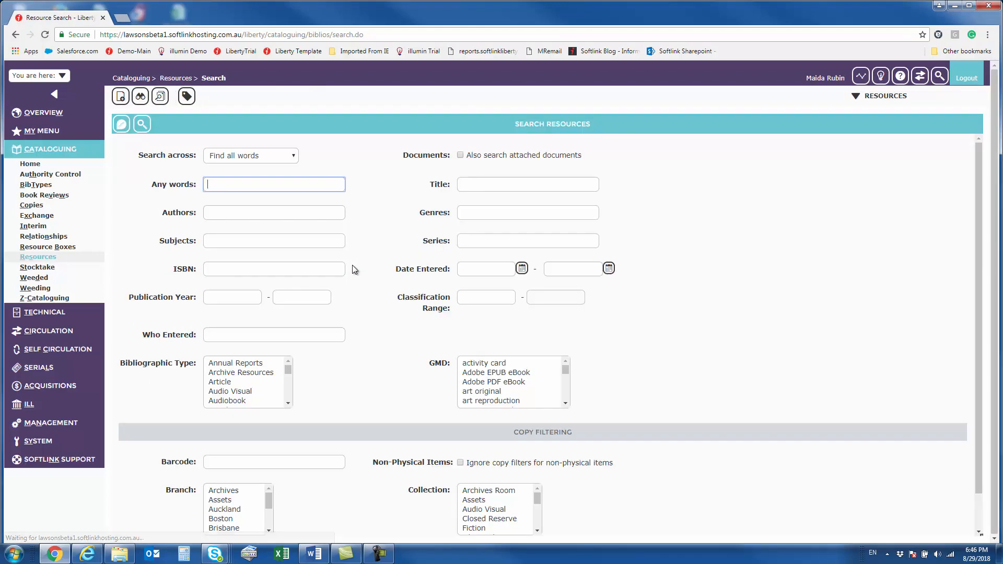
# Search the catalogue resources for "digital workplace" and open the Digital Workplace Trends 2012 record
pyautogui.write('dig')
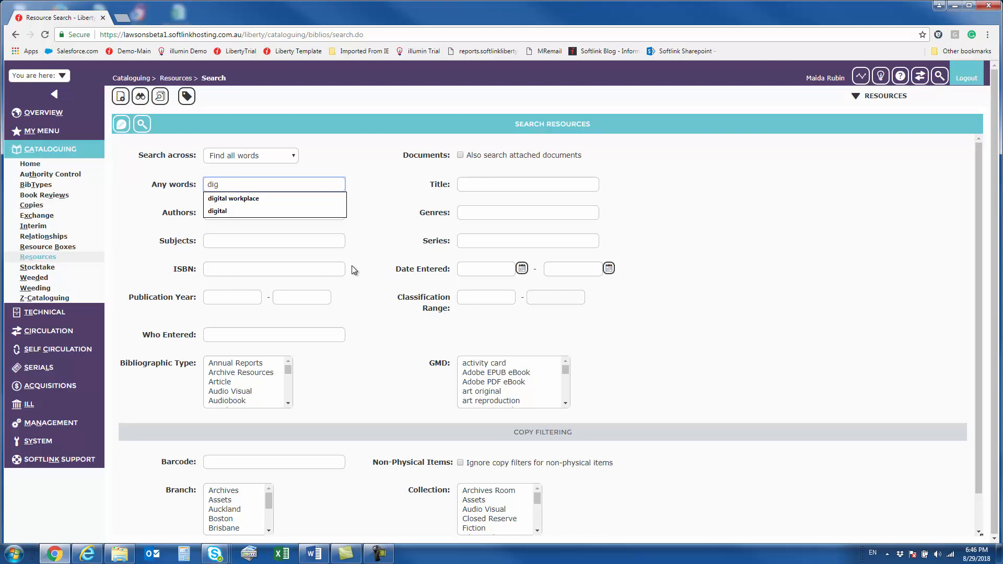
pyautogui.press('Down')
pyautogui.press('Return')
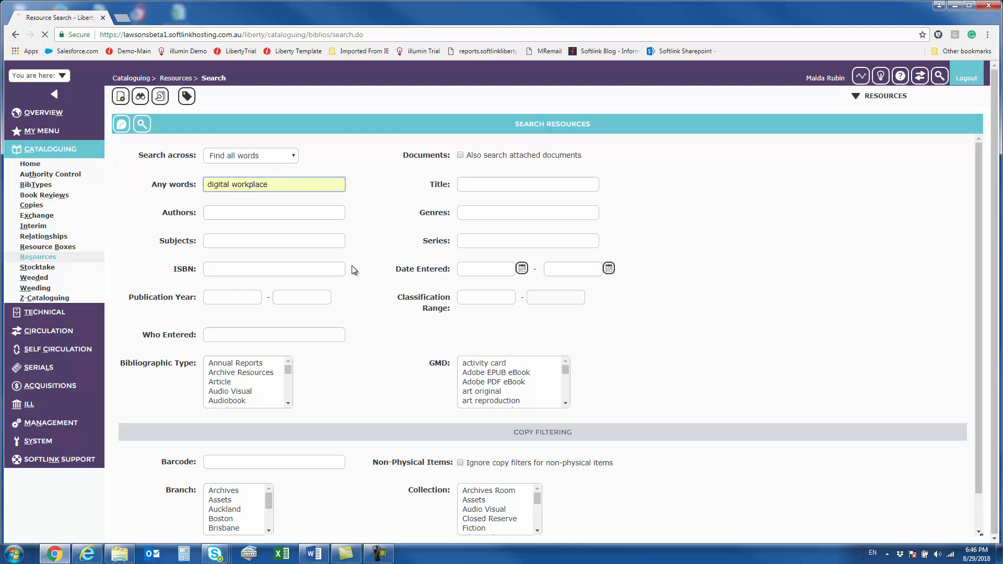
pyautogui.press('Return')
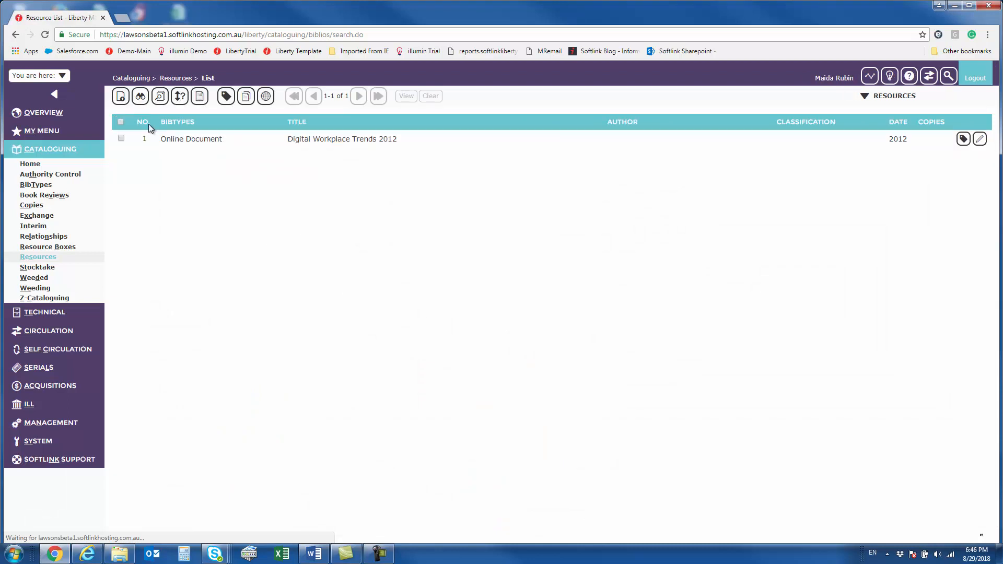
pyautogui.click(145, 141)
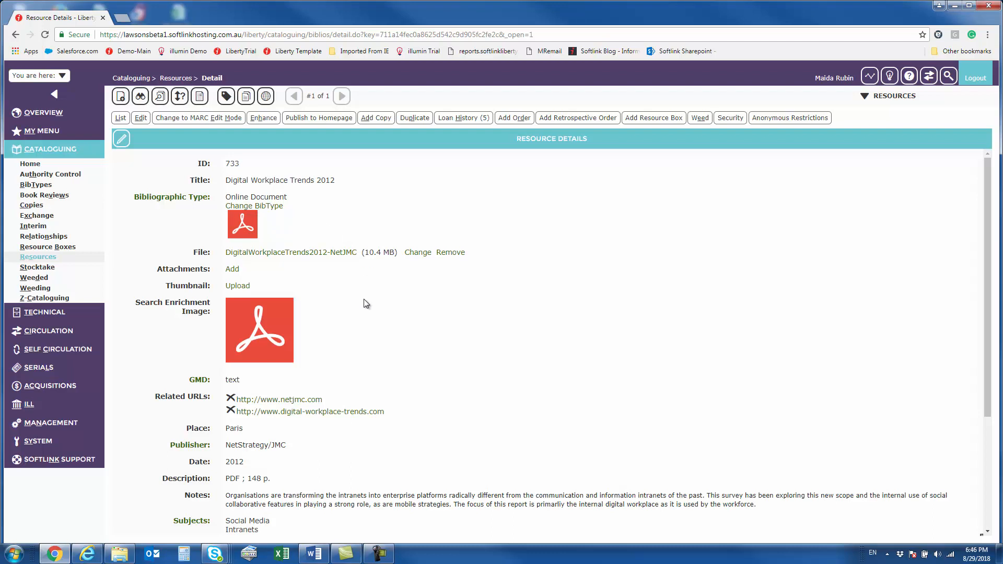
pyautogui.scroll(-2, 367, 305)
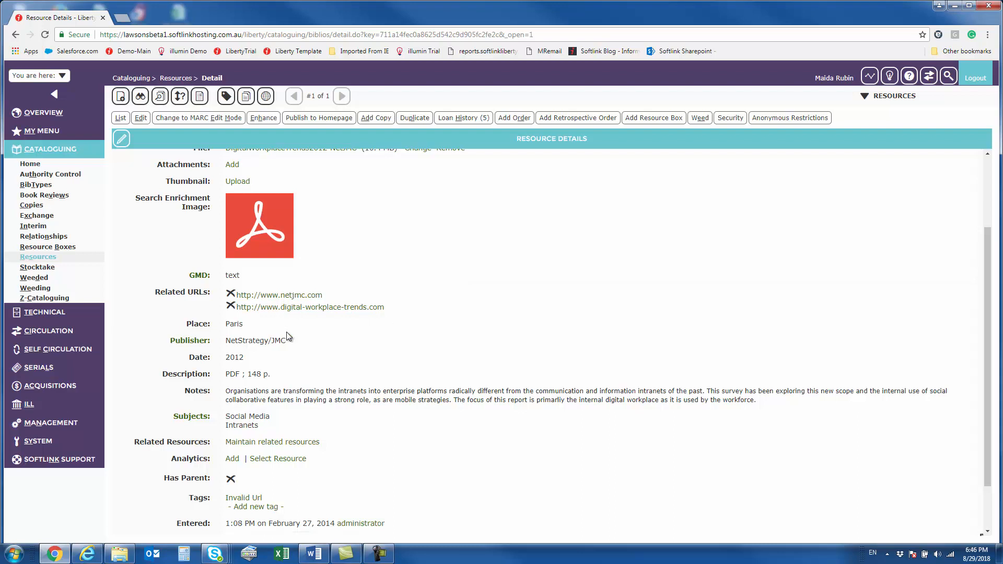
pyautogui.scroll(1, 287, 336)
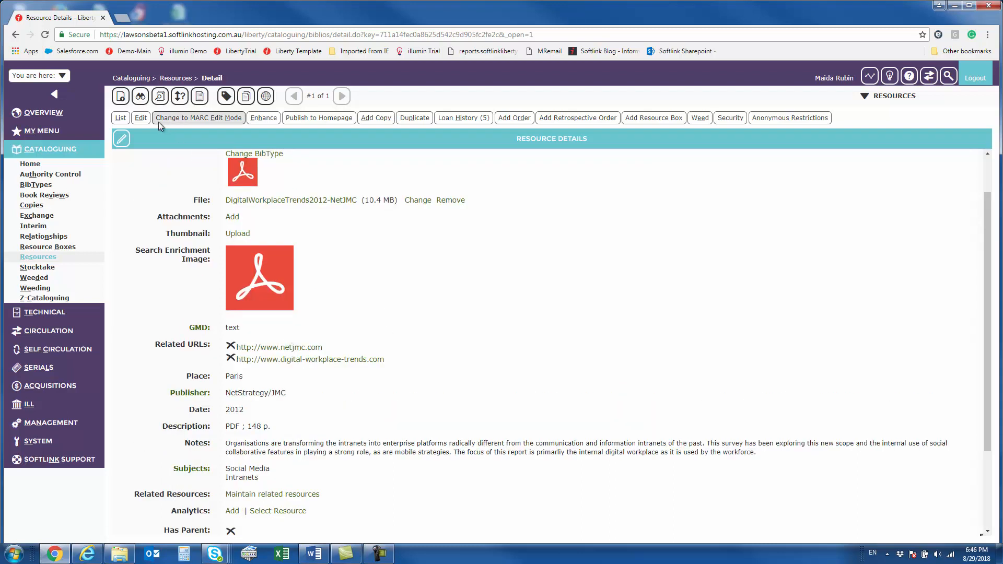
pyautogui.click(142, 119)
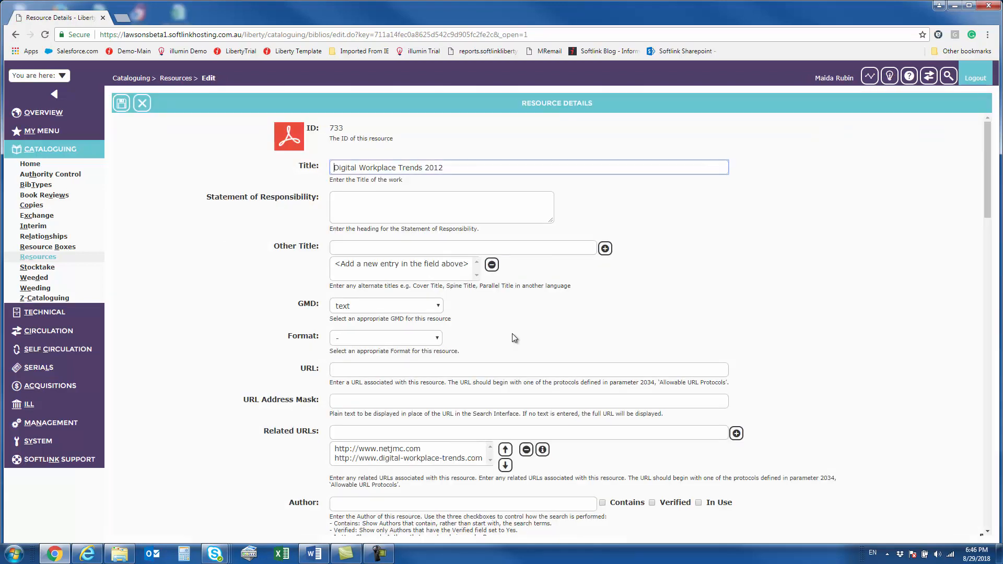
pyautogui.scroll(-3, 511, 333)
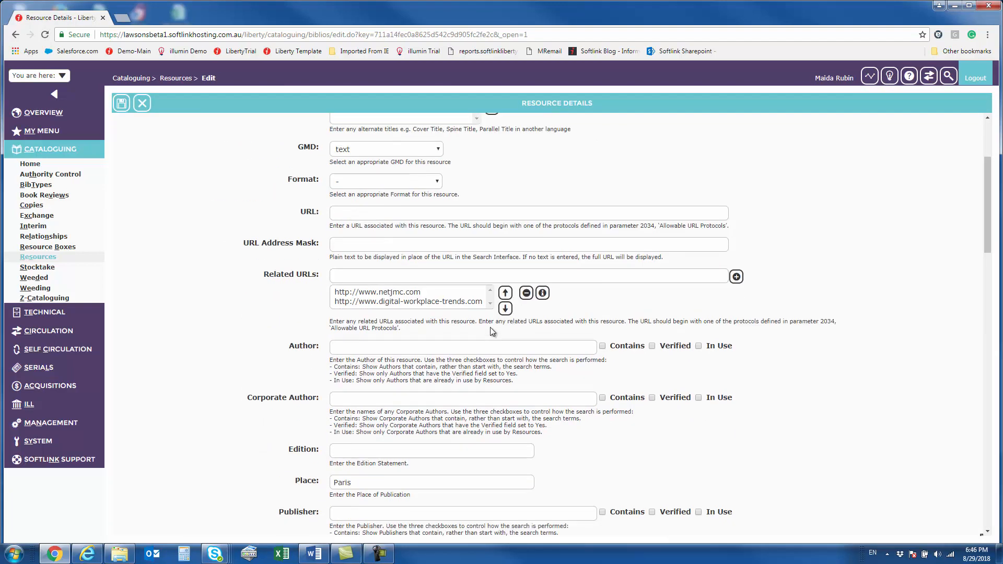
pyautogui.click(417, 293)
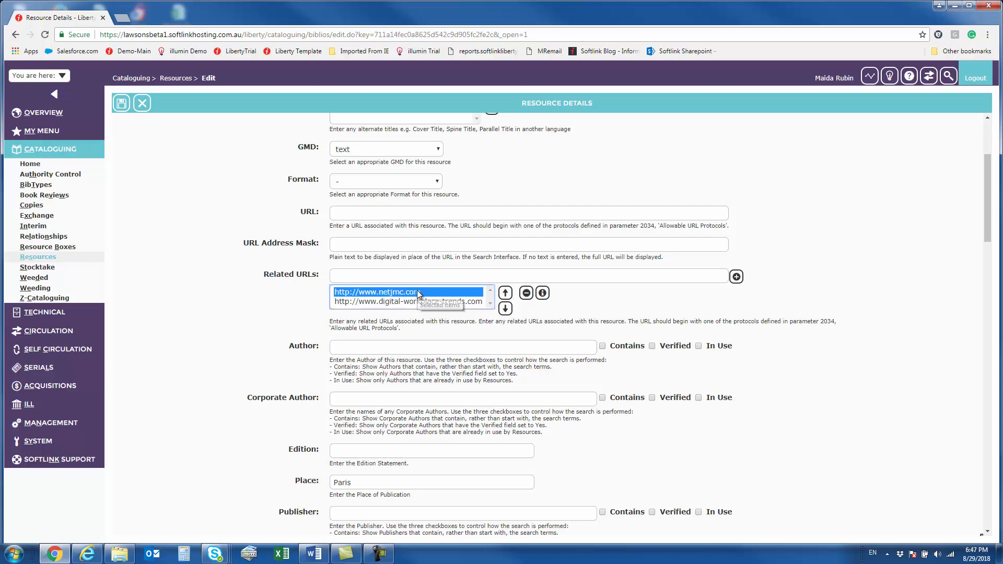
pyautogui.click(504, 309)
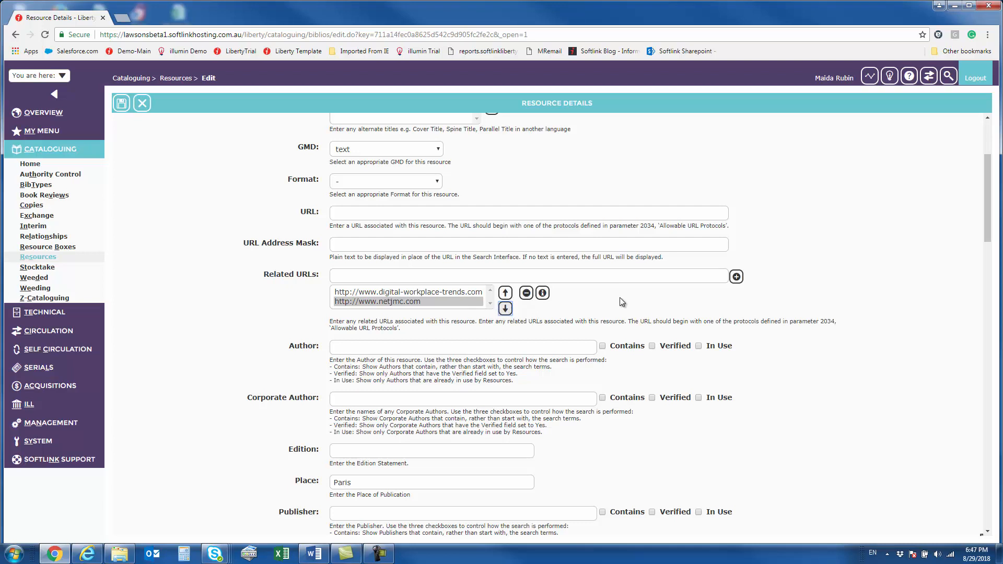
pyautogui.scroll(1, 620, 299)
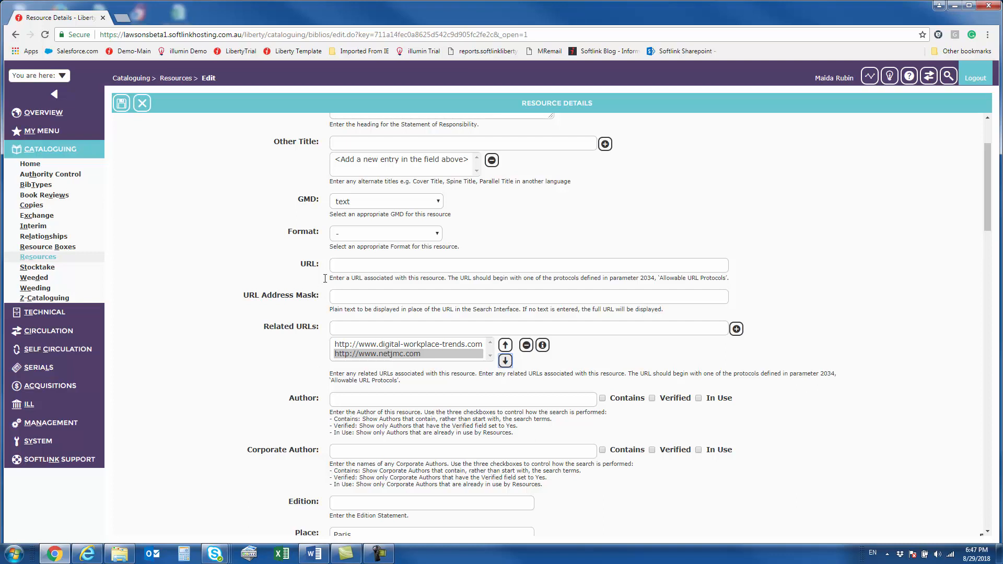
pyautogui.click(344, 297)
pyautogui.click(300, 280)
pyautogui.click(543, 345)
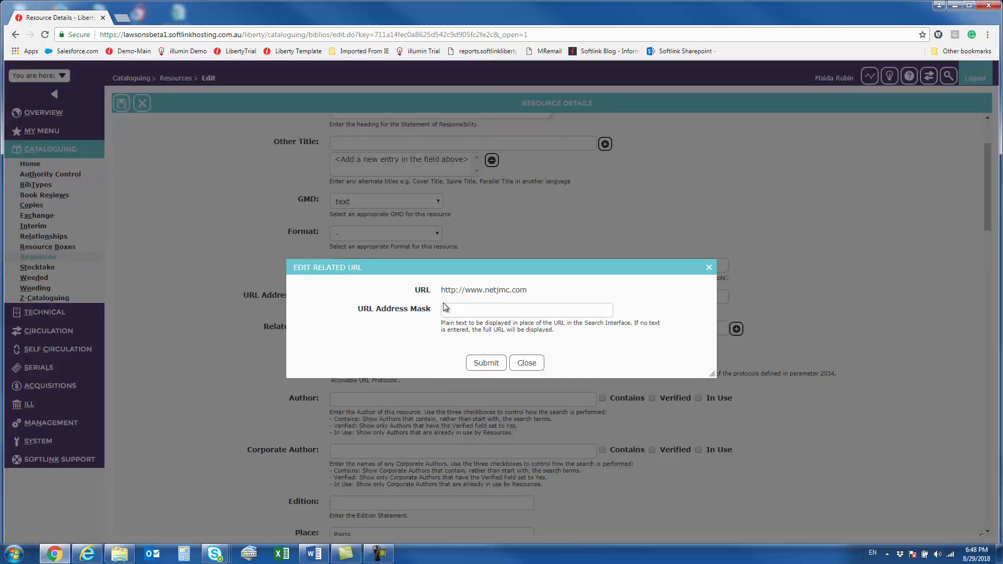
pyautogui.click(473, 308)
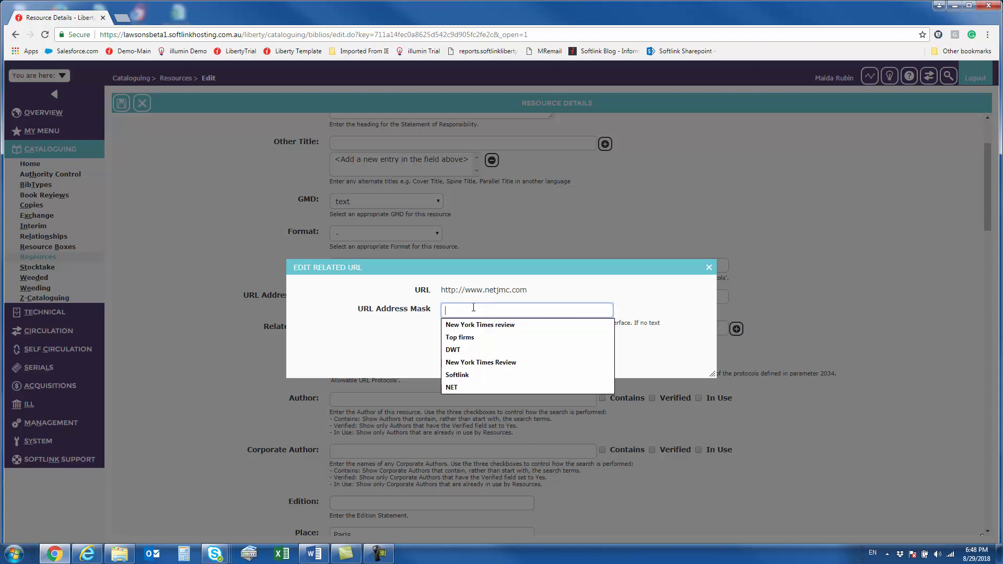
pyautogui.write('NET')
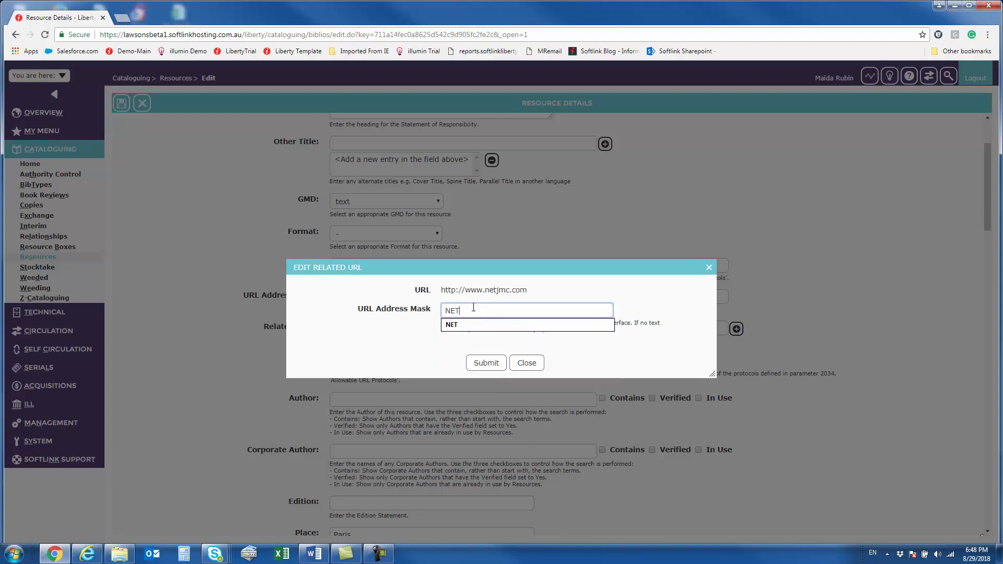
pyautogui.write('JMC')
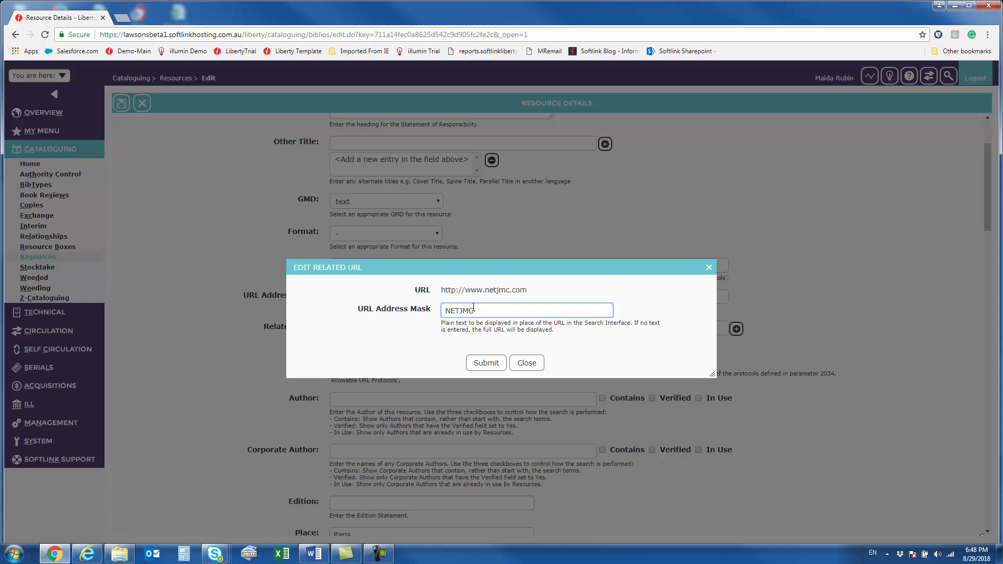
pyautogui.click(487, 363)
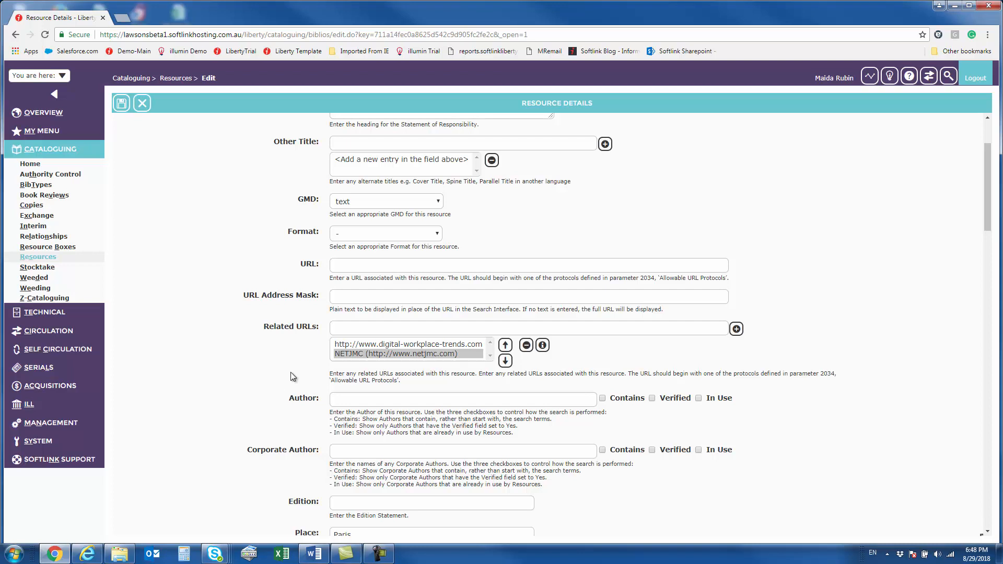
pyautogui.click(52, 258)
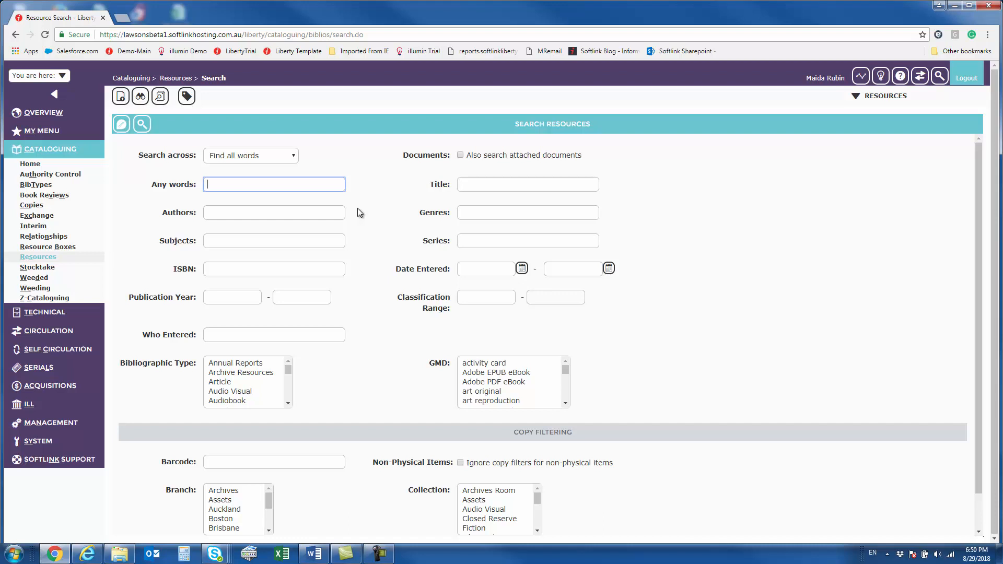
pyautogui.write('url ')
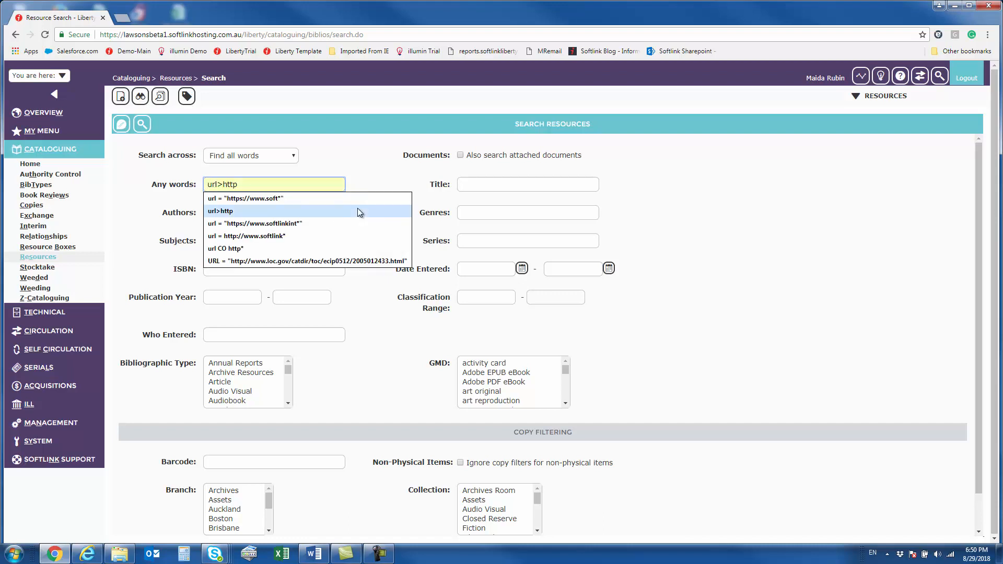
pyautogui.write('-')
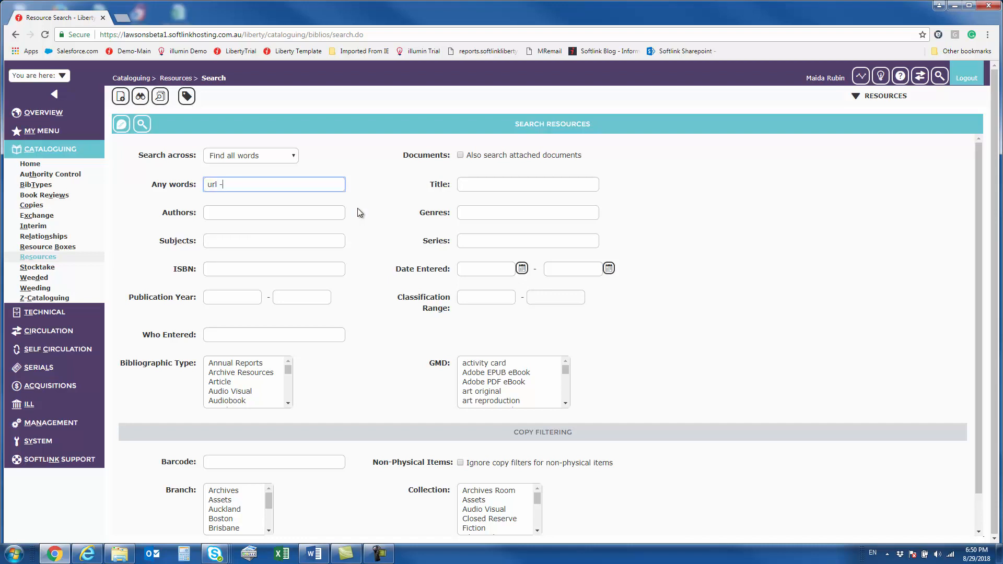
pyautogui.press('BackSpace')
pyautogui.write('= "https://www.soft*')
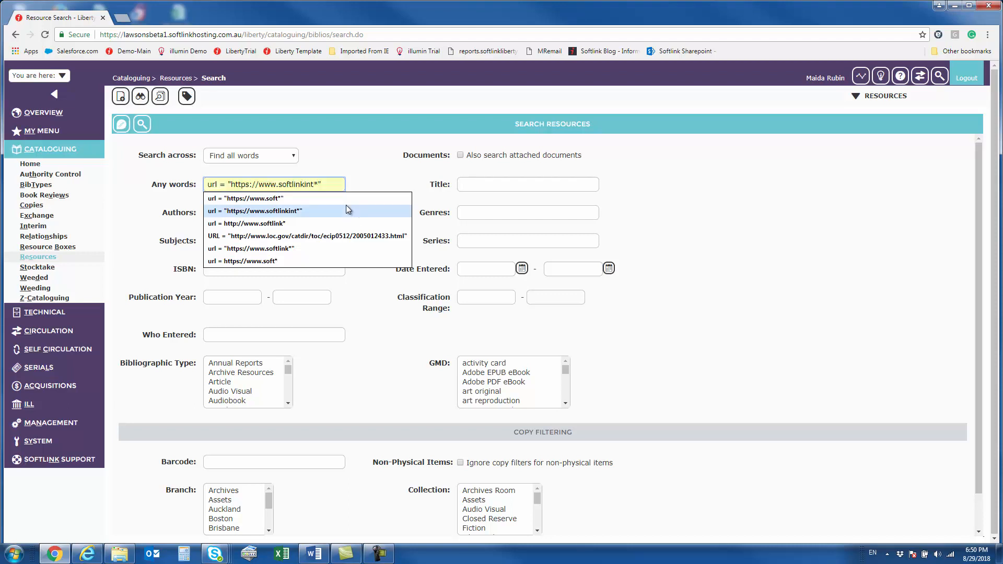
pyautogui.click(336, 203)
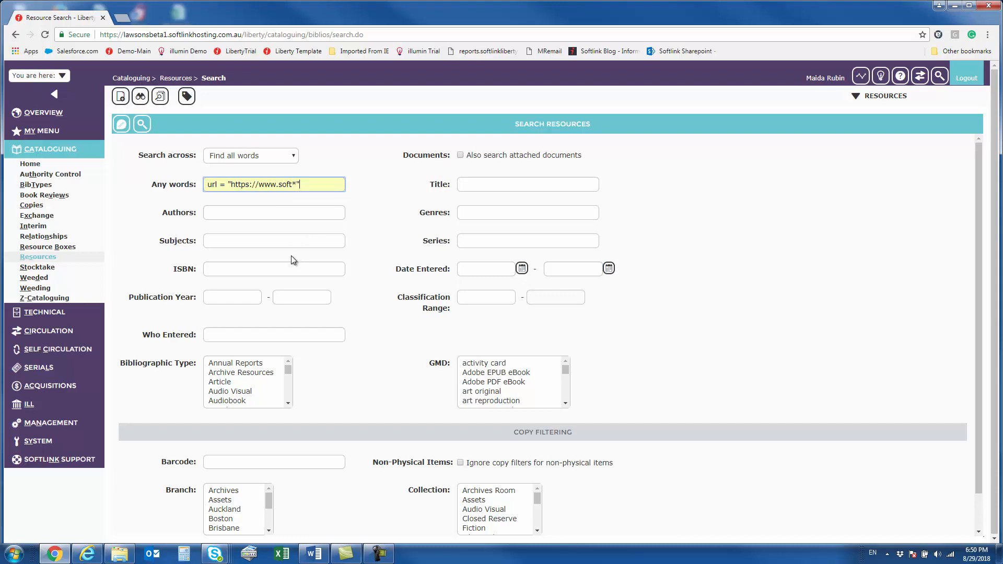
pyautogui.click(143, 123)
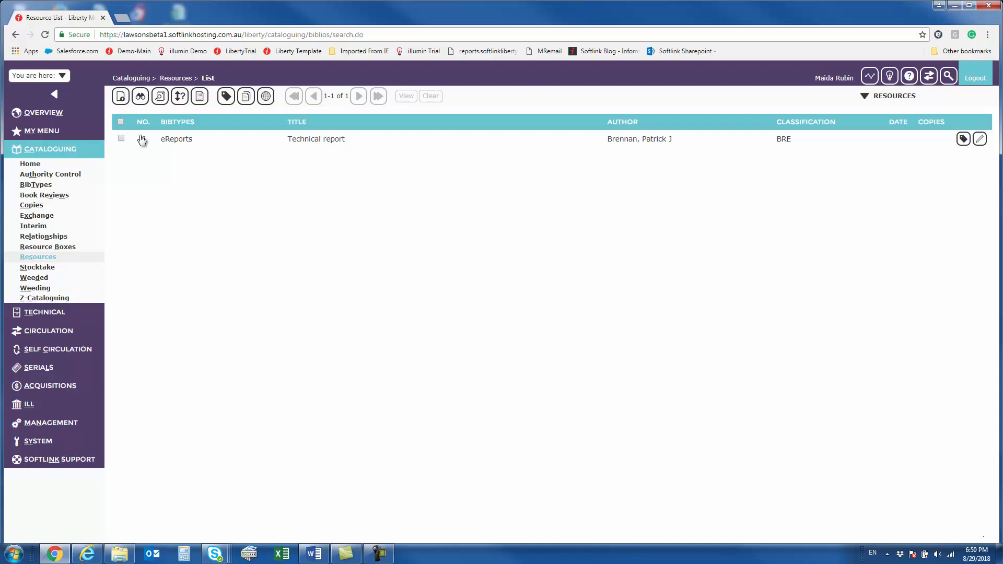
pyautogui.click(142, 139)
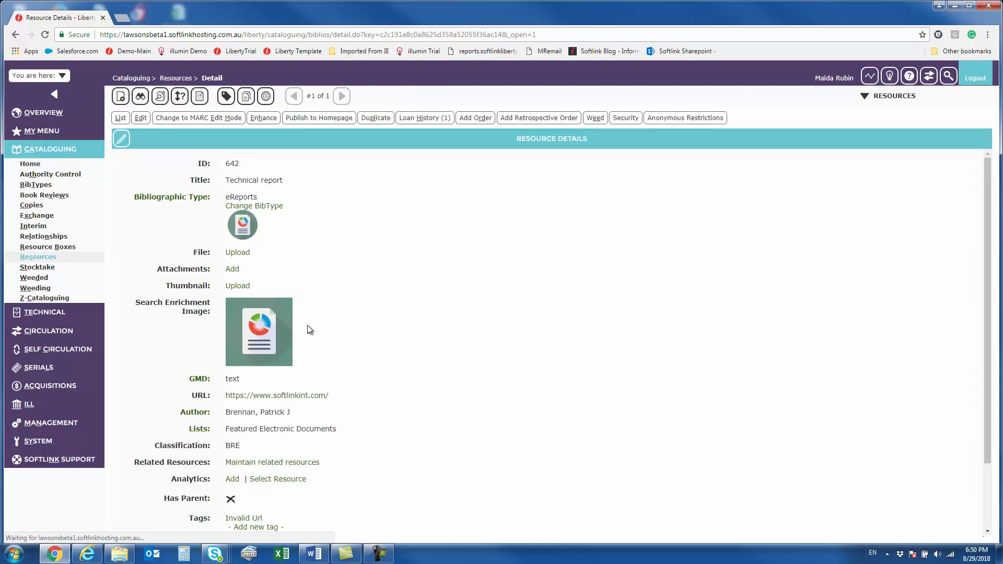
pyautogui.moveTo(329, 395); pyautogui.dragTo(225, 395)
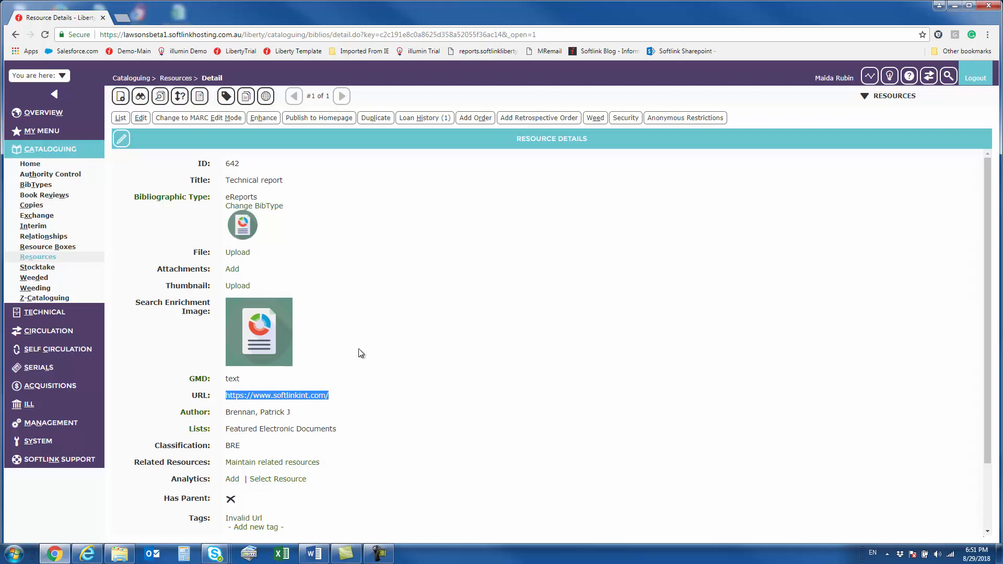
# Start a Global Change on the current result set with urlAddressMask as the field, and cancel it
pyautogui.click(266, 96)
pyautogui.click(481, 384)
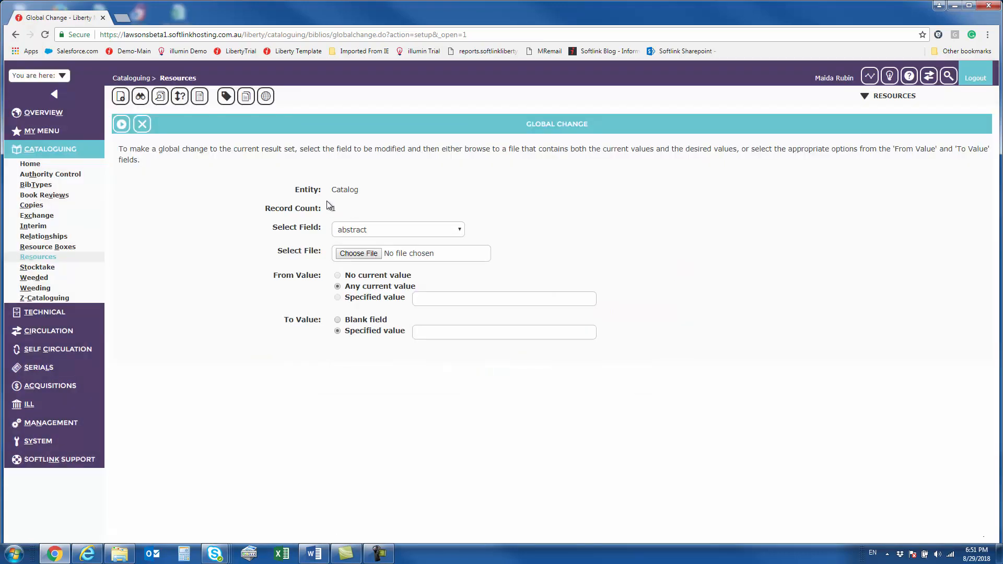
pyautogui.click(406, 230)
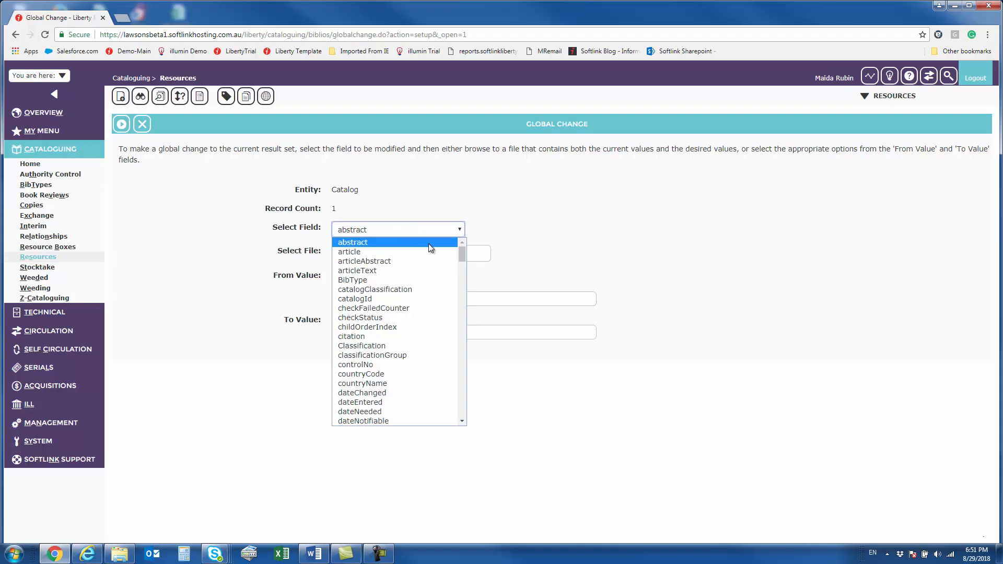
pyautogui.click(463, 327)
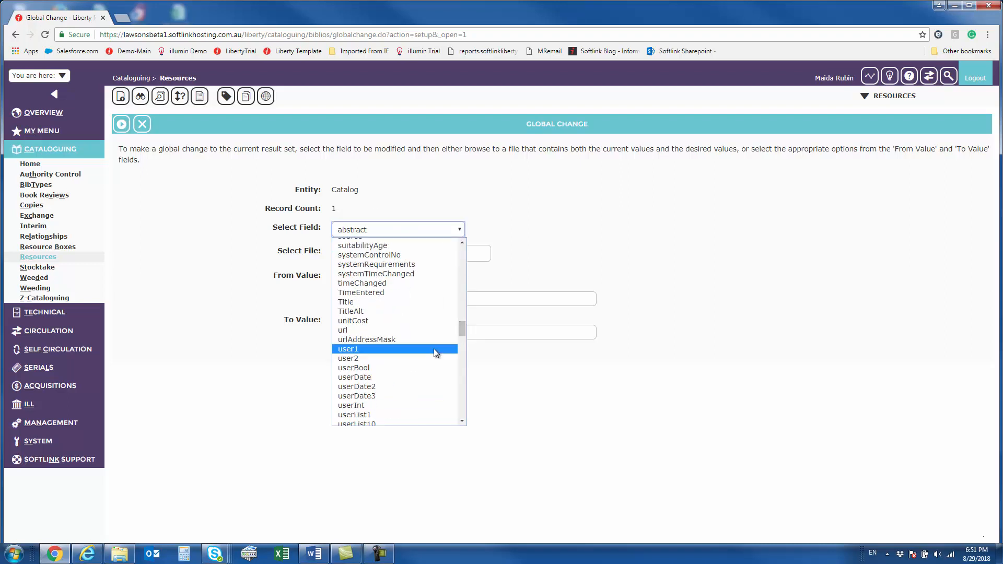
pyautogui.click(391, 337)
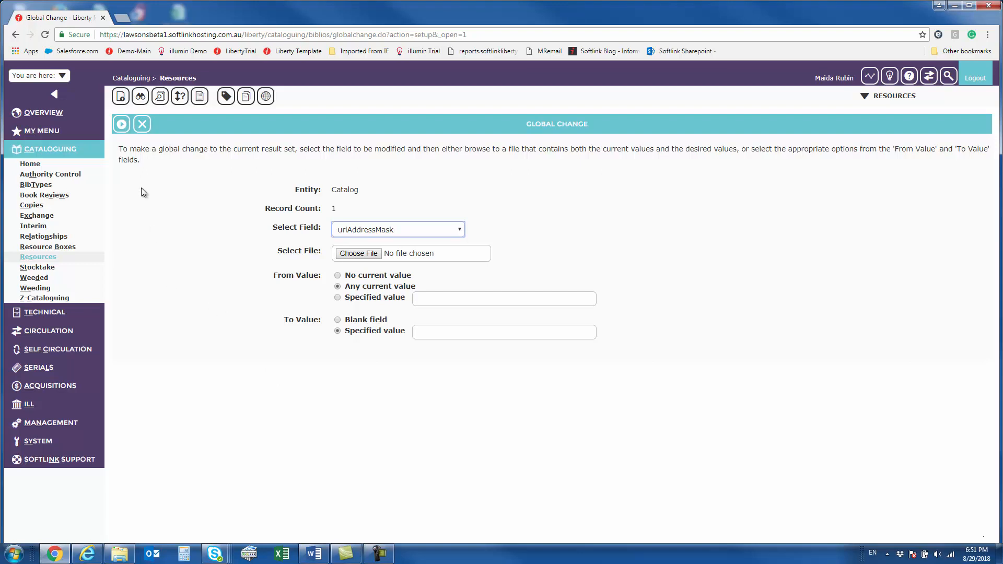
pyautogui.click(142, 124)
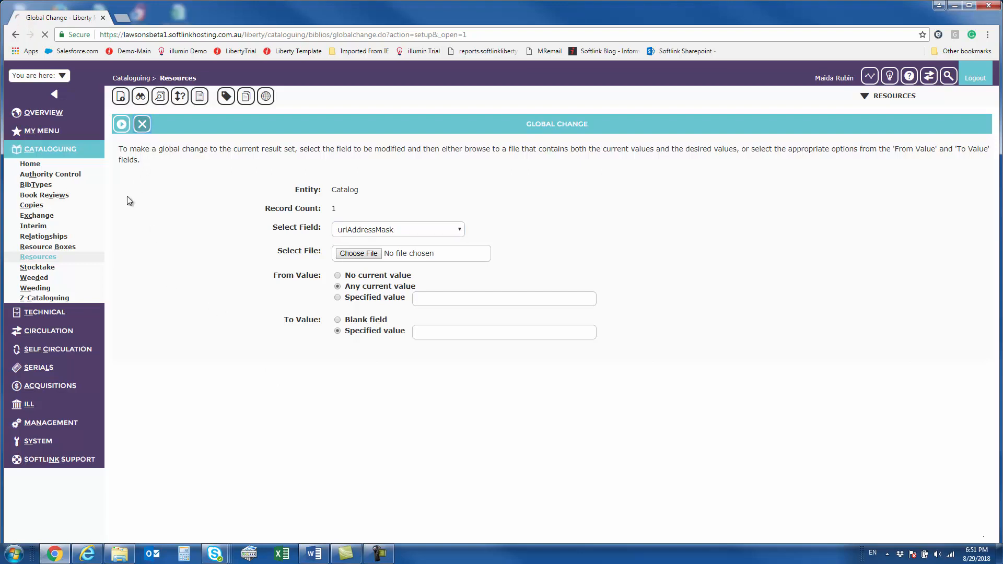
# Search the weeded resources for reasonforweed CO "lost", open the Misericordiae vultus record and check its Reason Weeded entry
pyautogui.click(40, 279)
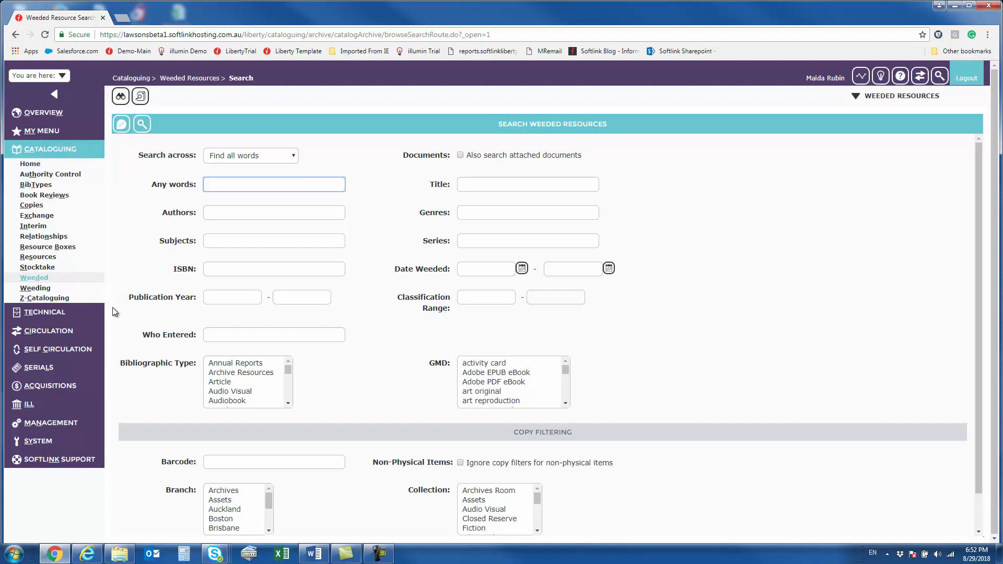
pyautogui.write('reasonforweed ')
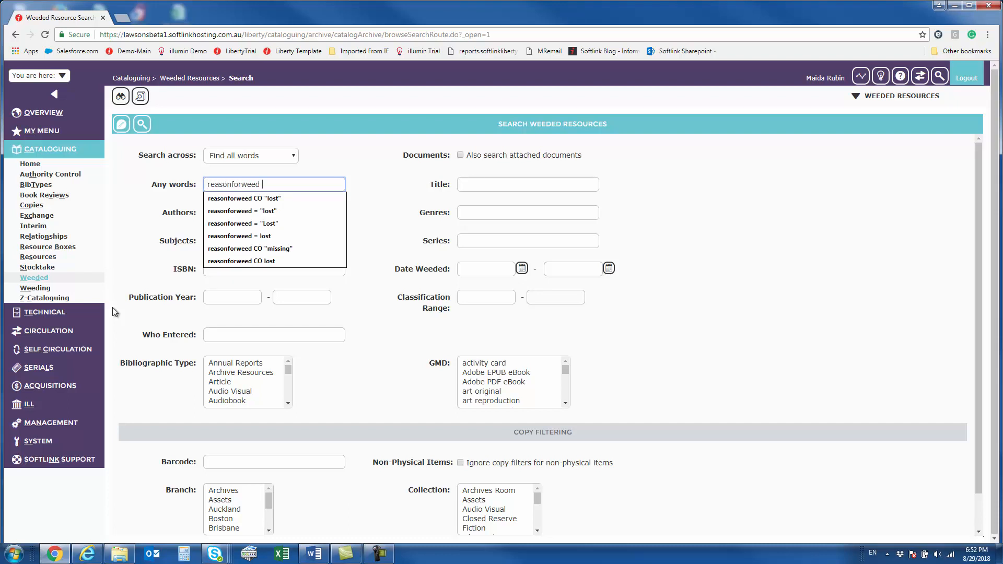
pyautogui.write('CO "')
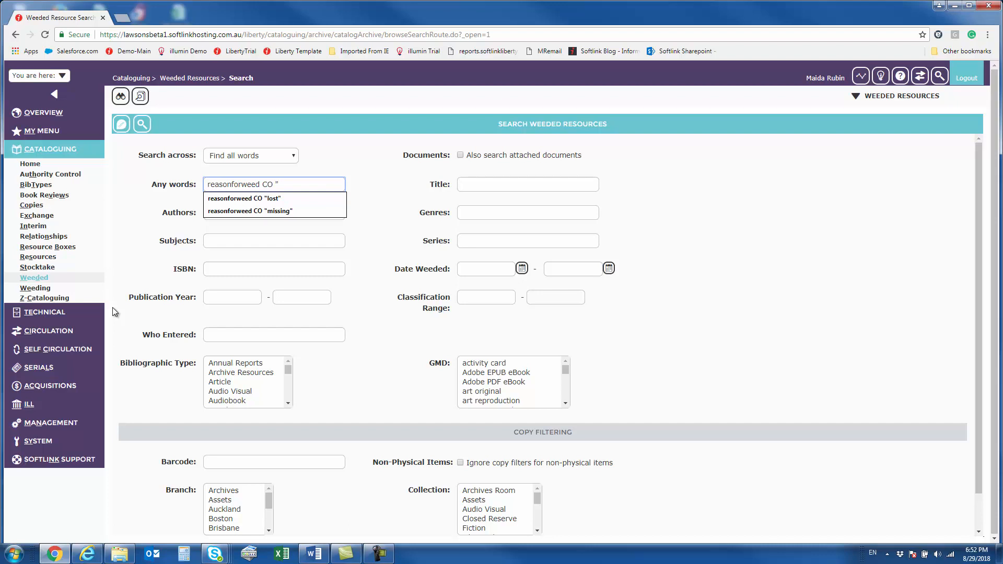
pyautogui.write('lost"')
pyautogui.press('Return')
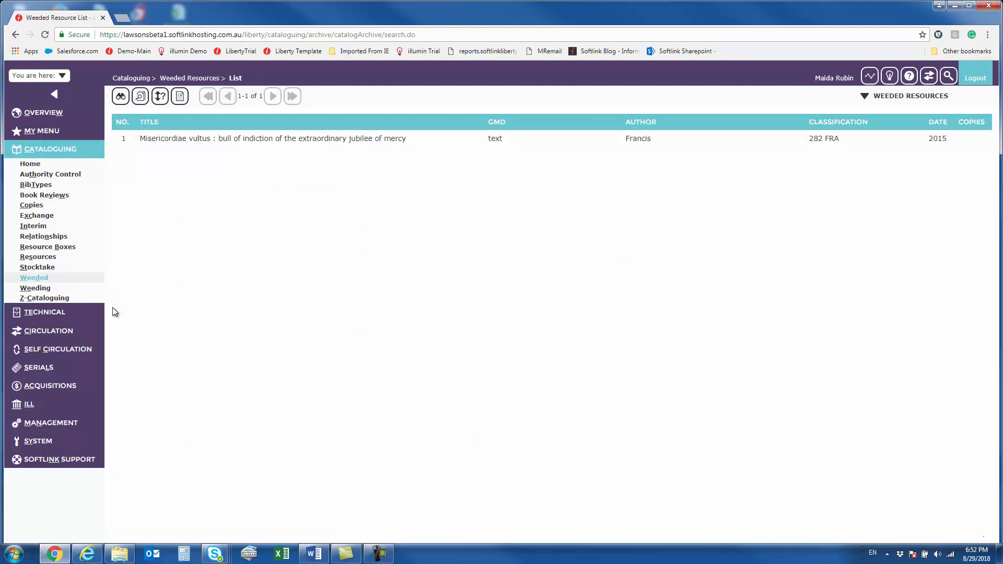
pyautogui.click(124, 140)
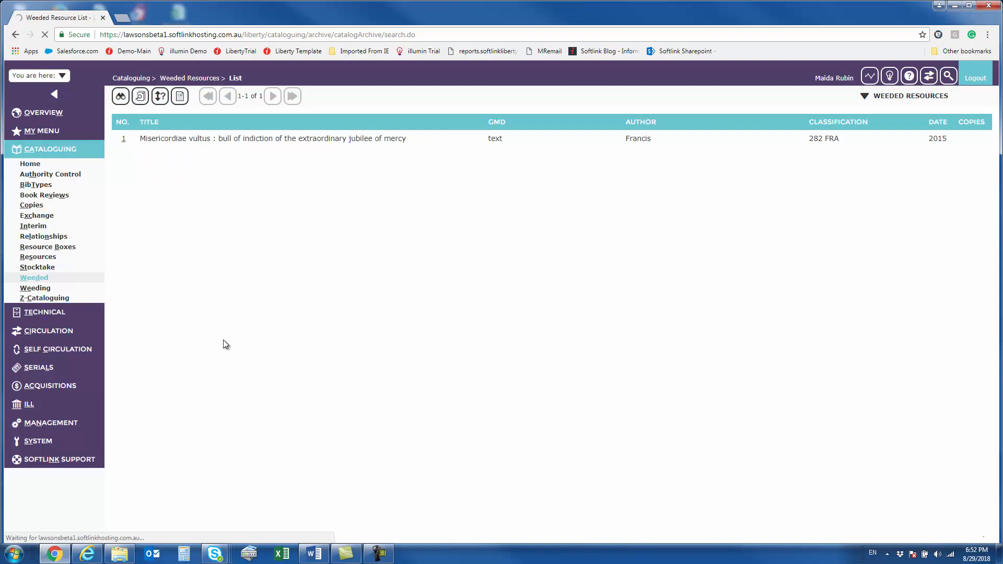
pyautogui.scroll(-2, 296, 491)
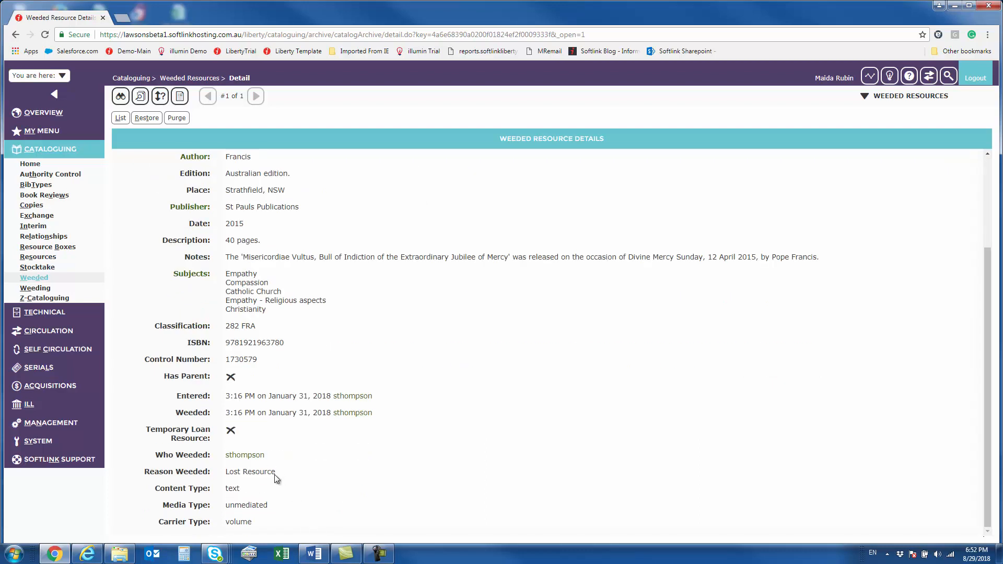
pyautogui.moveTo(279, 472); pyautogui.dragTo(239, 468)
# Open the Monograph BibType and examine its settings through to the Example Cover Image
pyautogui.click(30, 186)
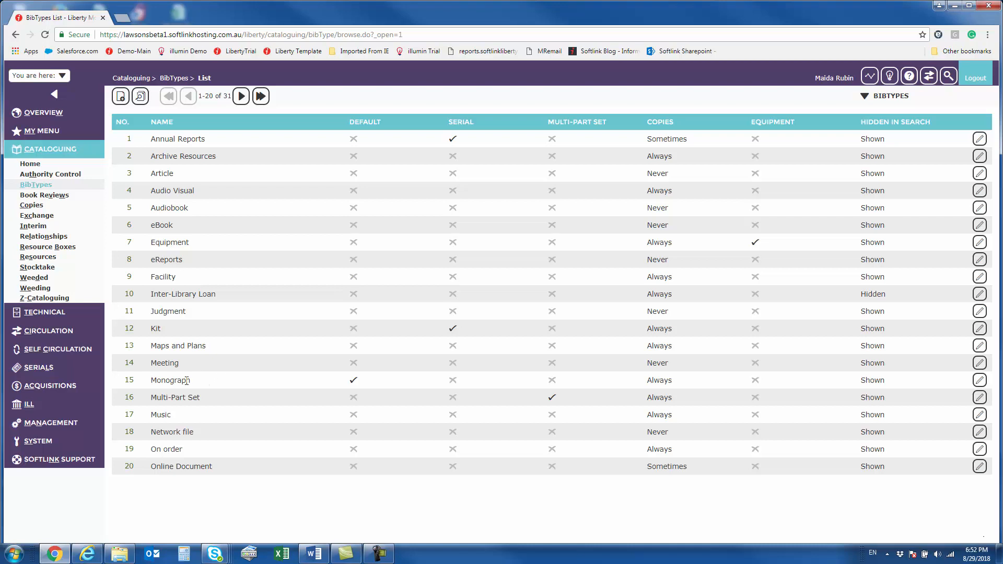
pyautogui.click(130, 381)
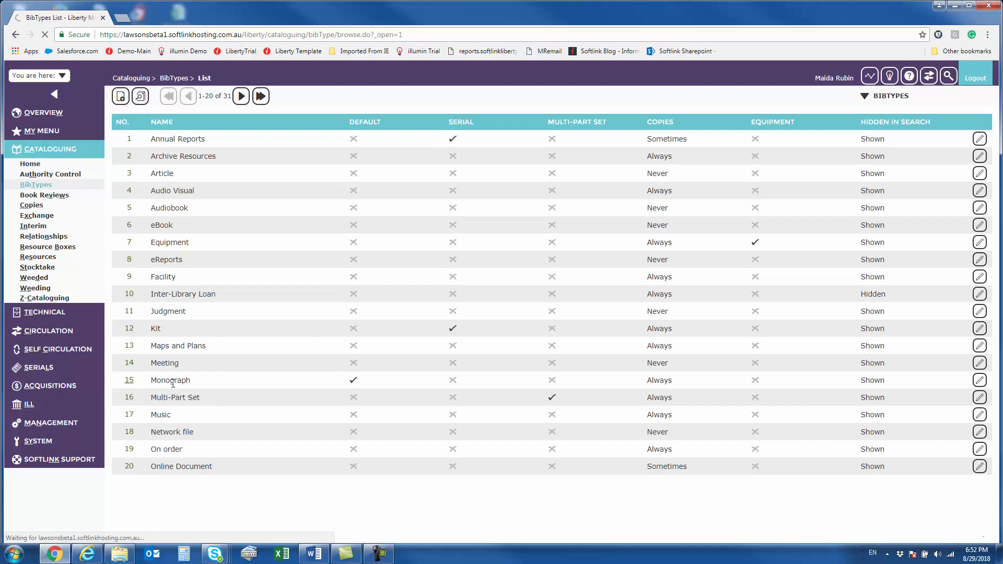
pyautogui.scroll(-3, 387, 293)
pyautogui.scroll(-1, 388, 291)
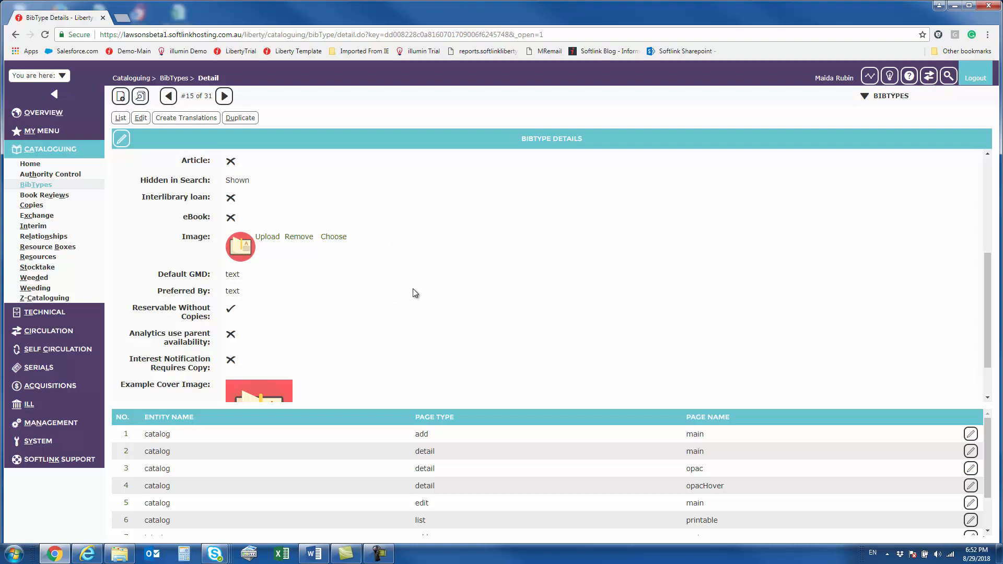
pyautogui.scroll(-1, 414, 292)
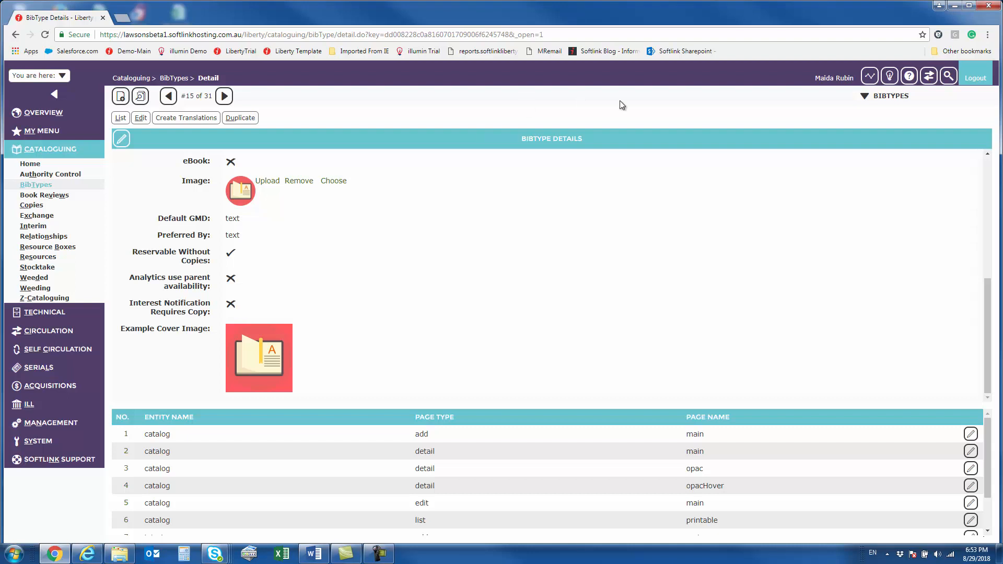
# Switch to the library search interface and run a basic word search for "contract"
pyautogui.click(948, 75)
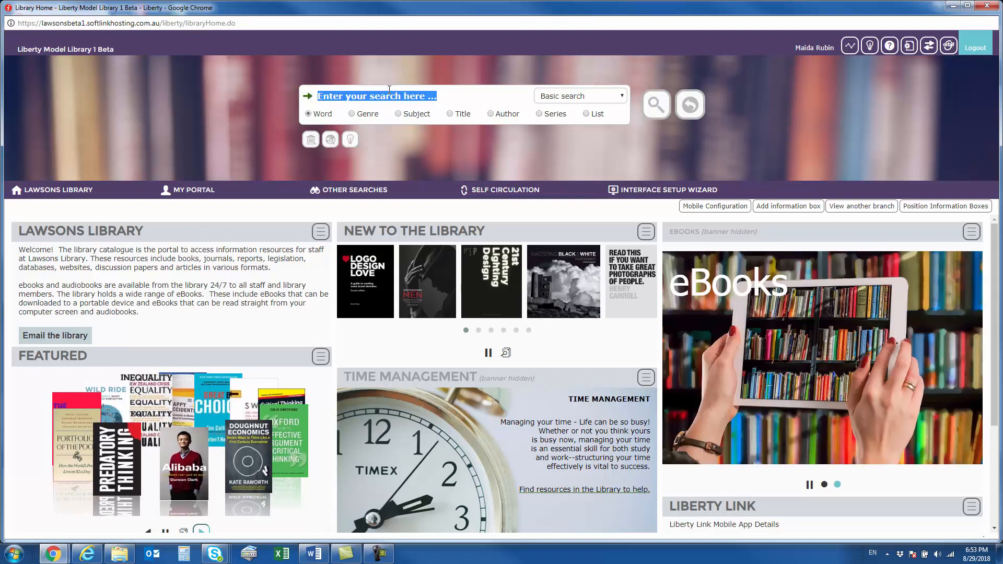
pyautogui.write('contrac')
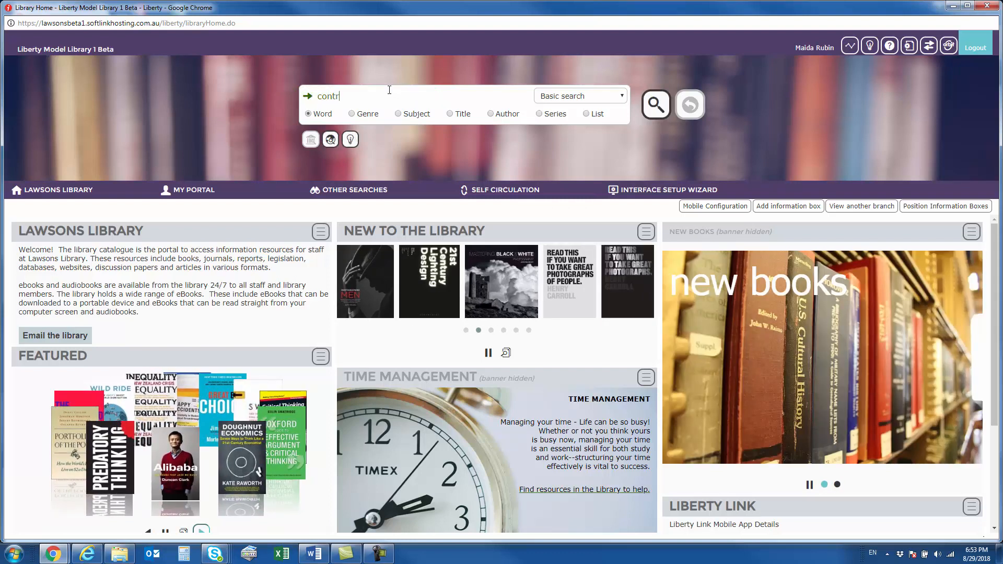
pyautogui.write('t')
pyautogui.press('Return')
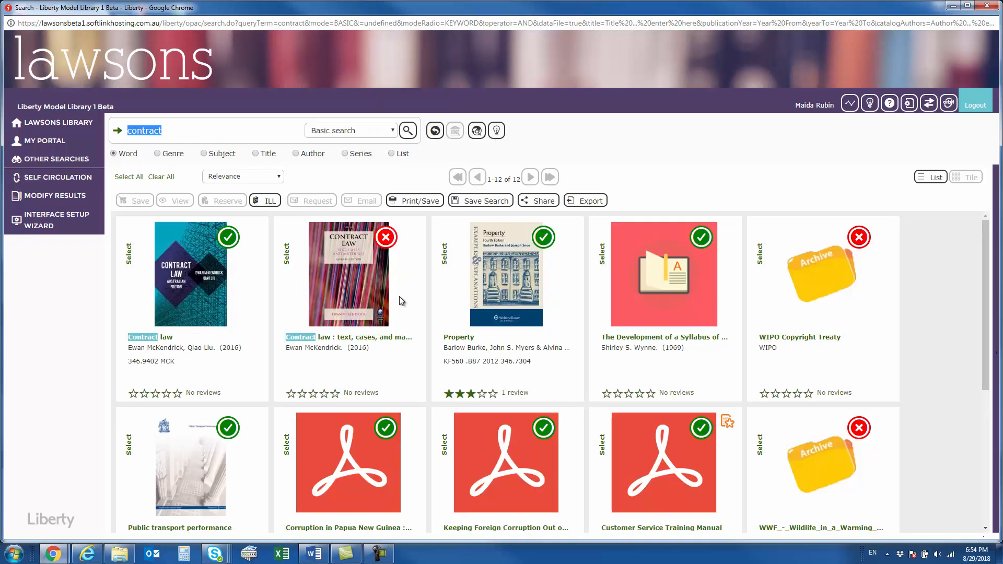
# View the details of "Contract law : text, cases, and materials", check the copy's date due, and close the record
pyautogui.click(406, 325)
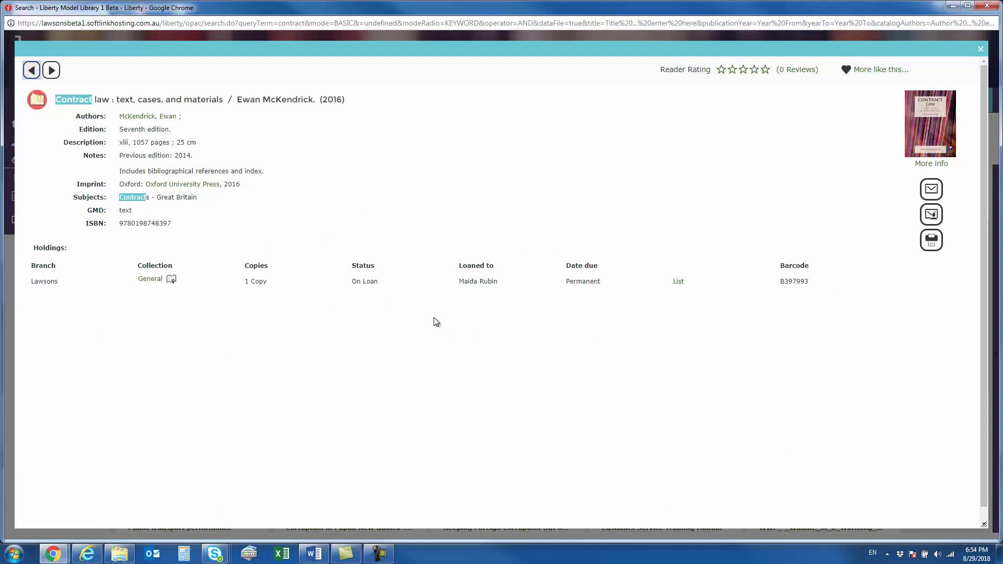
pyautogui.moveTo(611, 289); pyautogui.dragTo(566, 288)
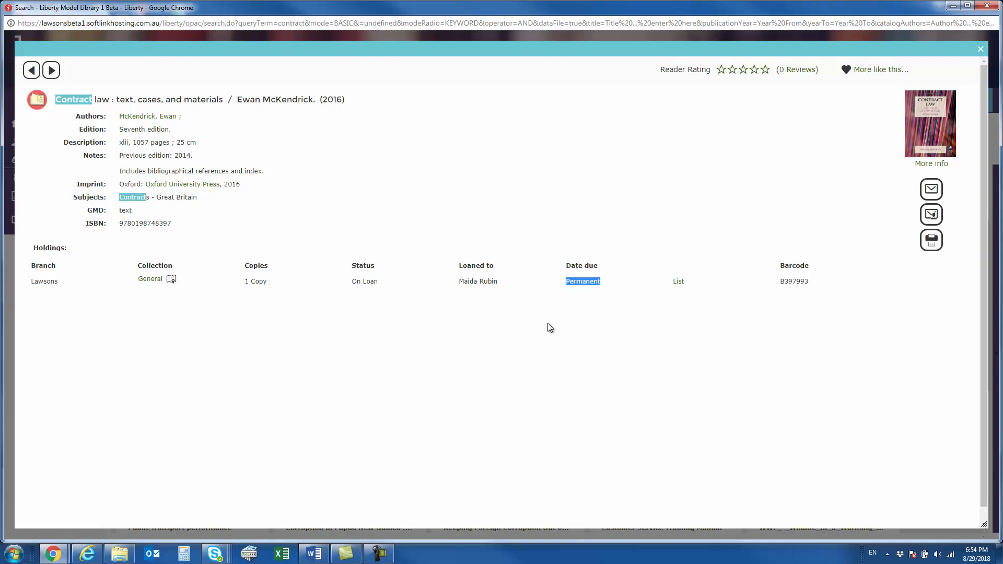
pyautogui.click(980, 49)
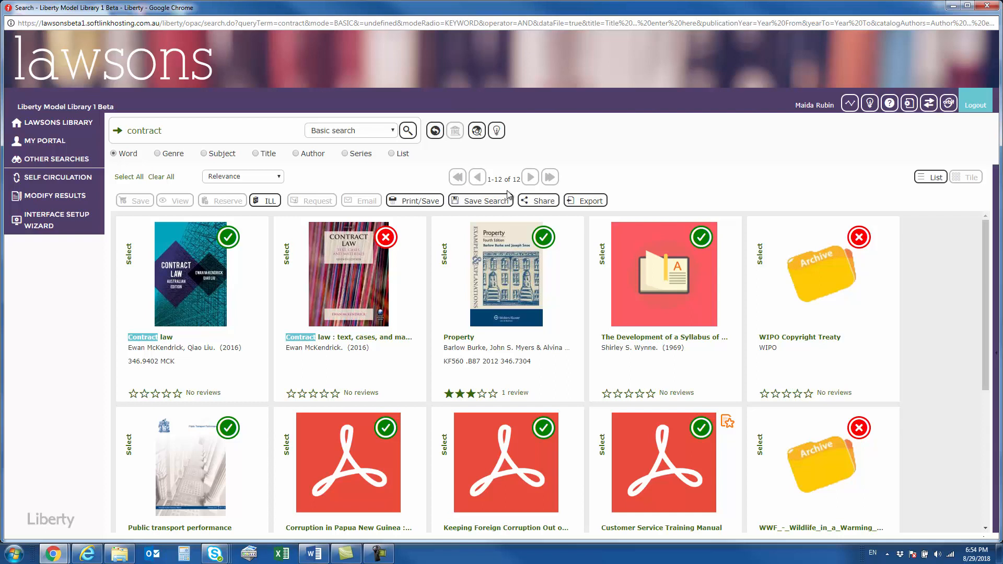
# Sort the "contract" search results by Title, view the options for sharing the search result, and close them
pyautogui.click(243, 175)
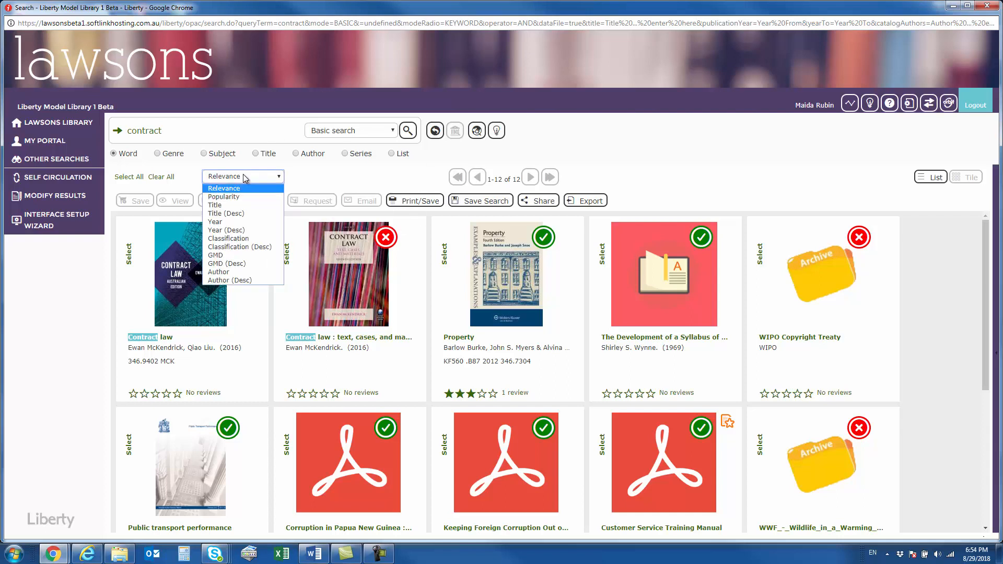
pyautogui.click(245, 205)
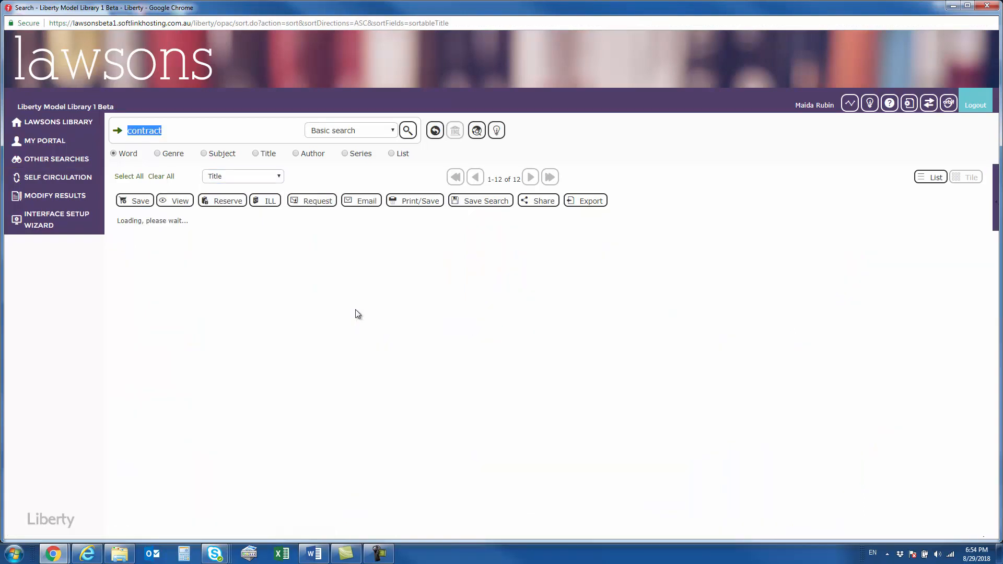
pyautogui.click(546, 201)
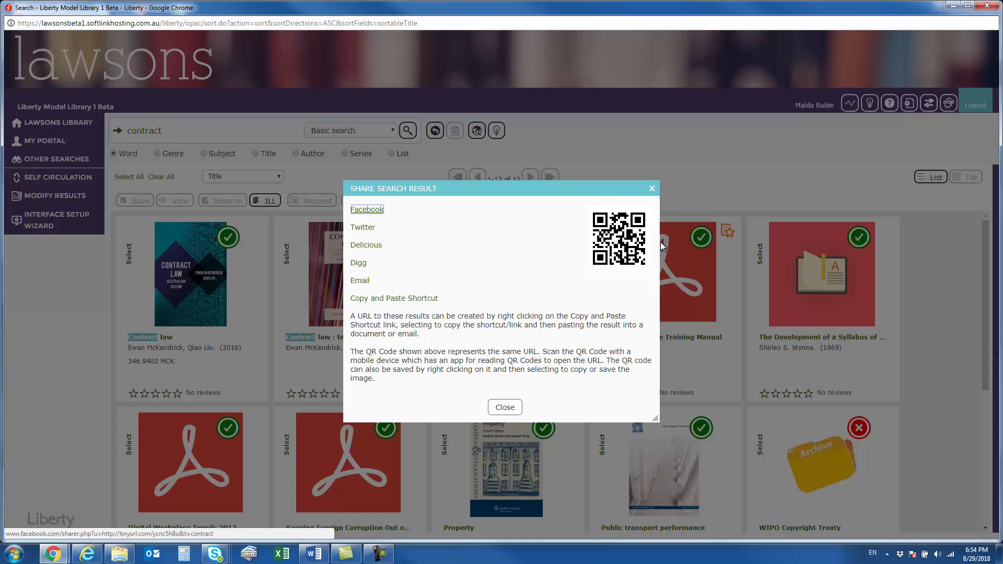
pyautogui.click(651, 191)
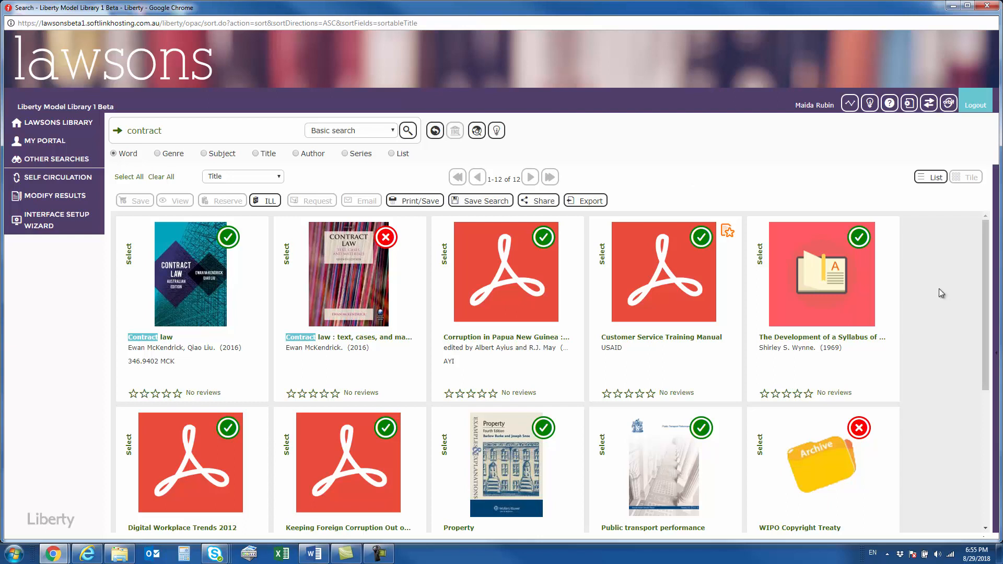
# Look through the tiled "contract" results, switch them to List view and look through the listed titles
pyautogui.scroll(-5, 939, 288)
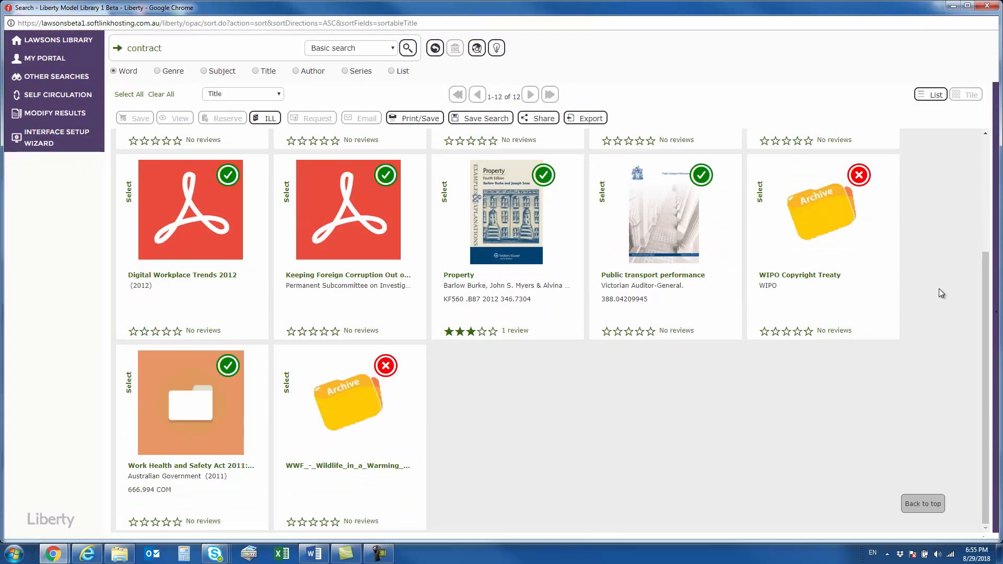
pyautogui.scroll(5, 939, 288)
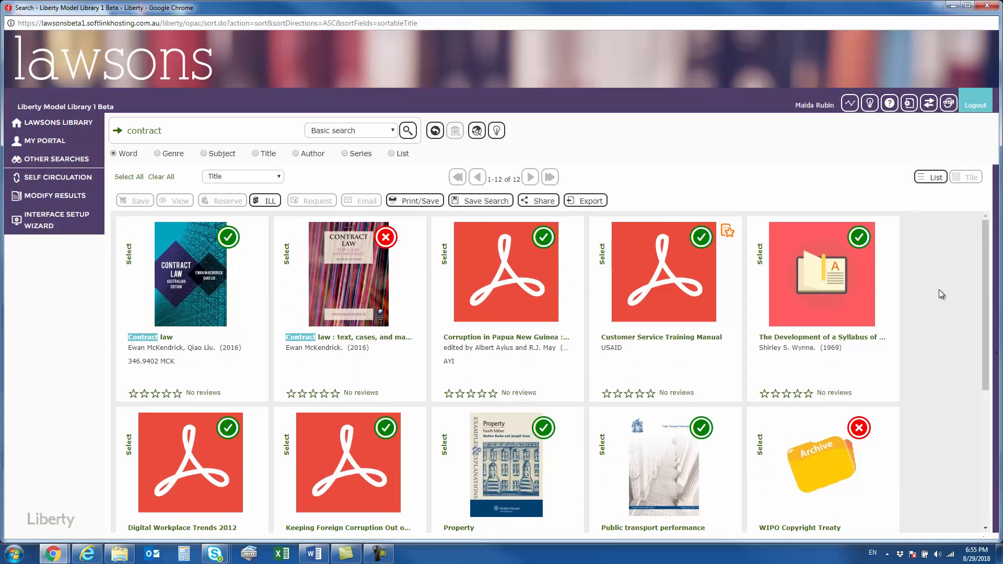
pyautogui.scroll(-5, 939, 289)
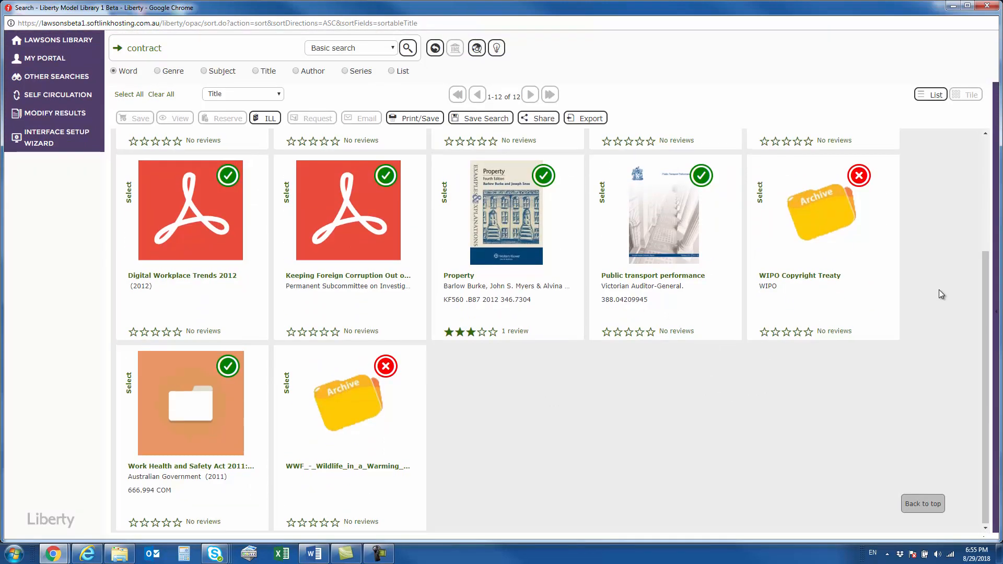
pyautogui.scroll(5, 938, 289)
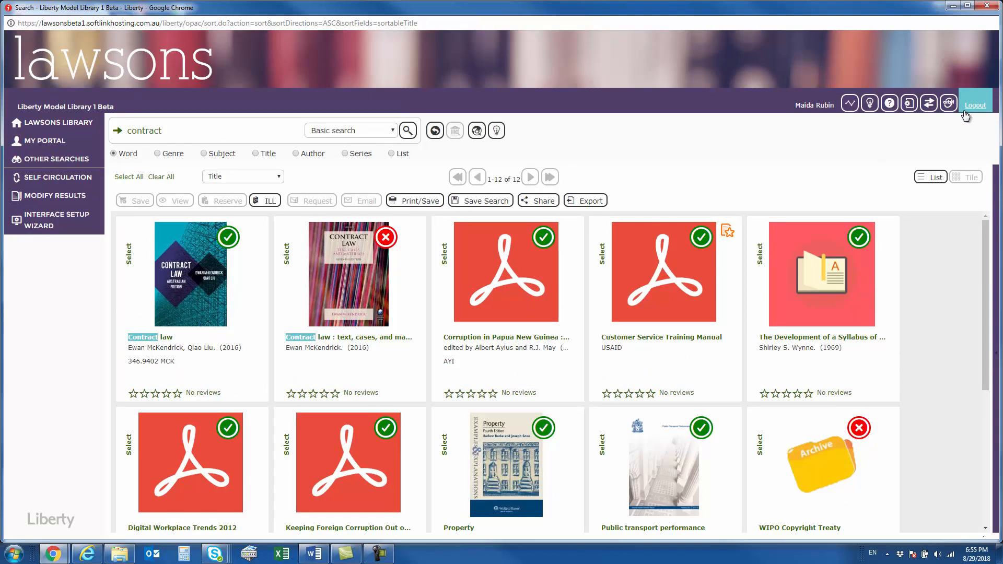
pyautogui.scroll(-5, 930, 308)
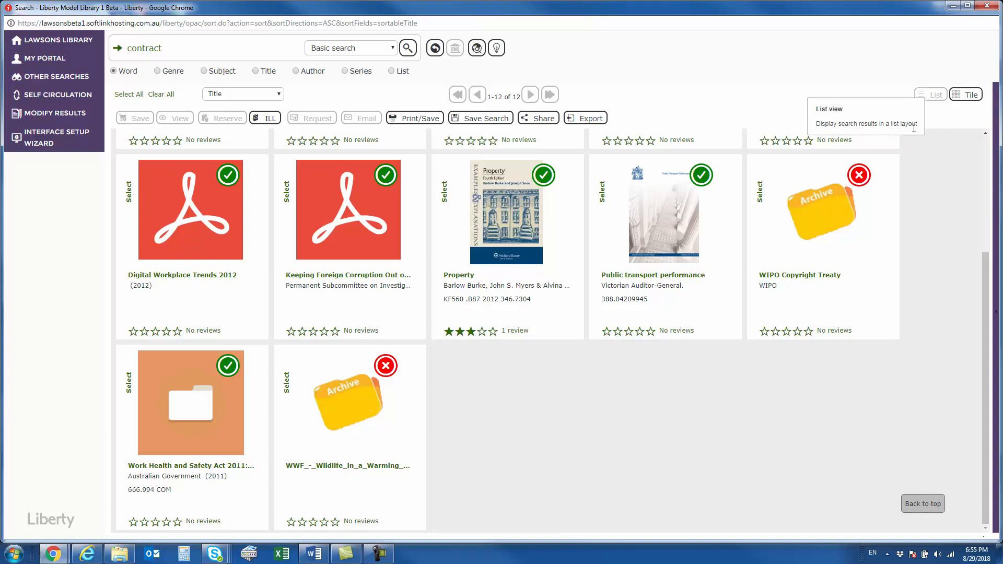
pyautogui.click(915, 127)
pyautogui.scroll(-5, 916, 276)
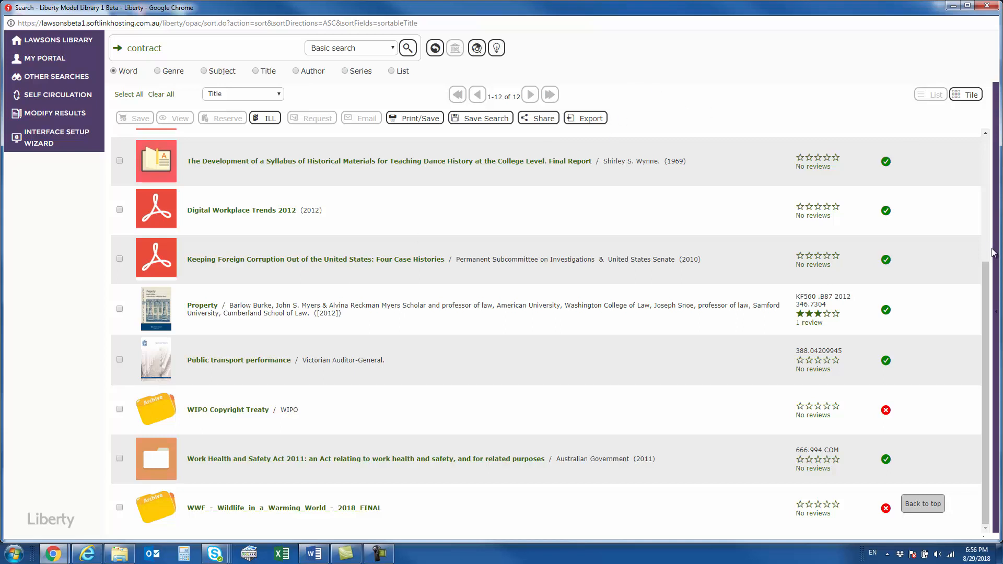
pyautogui.moveTo(994, 274); pyautogui.dragTo(991, 171)
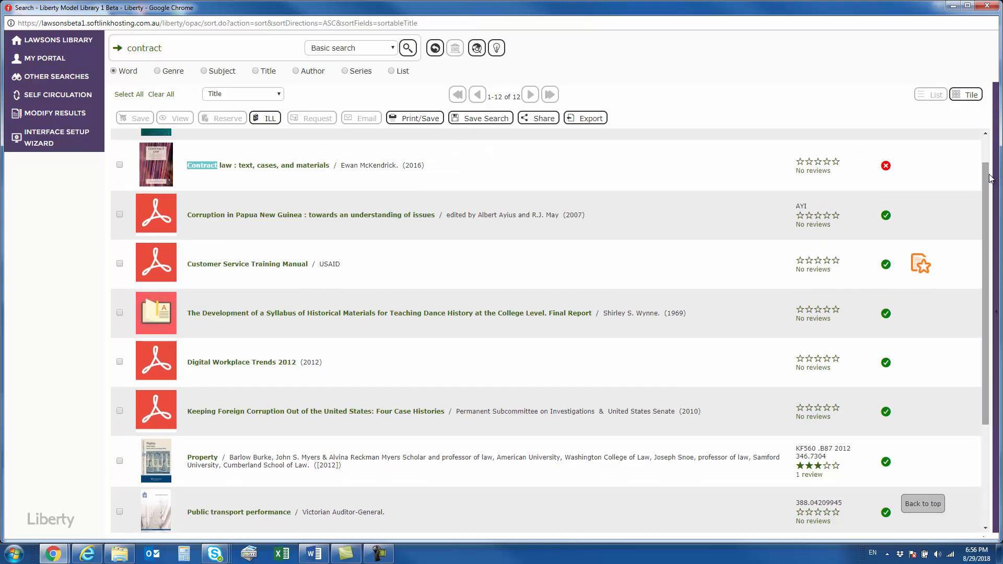
# View the available search types, open the personal details in My Portal and check the Search type preference
pyautogui.click(330, 49)
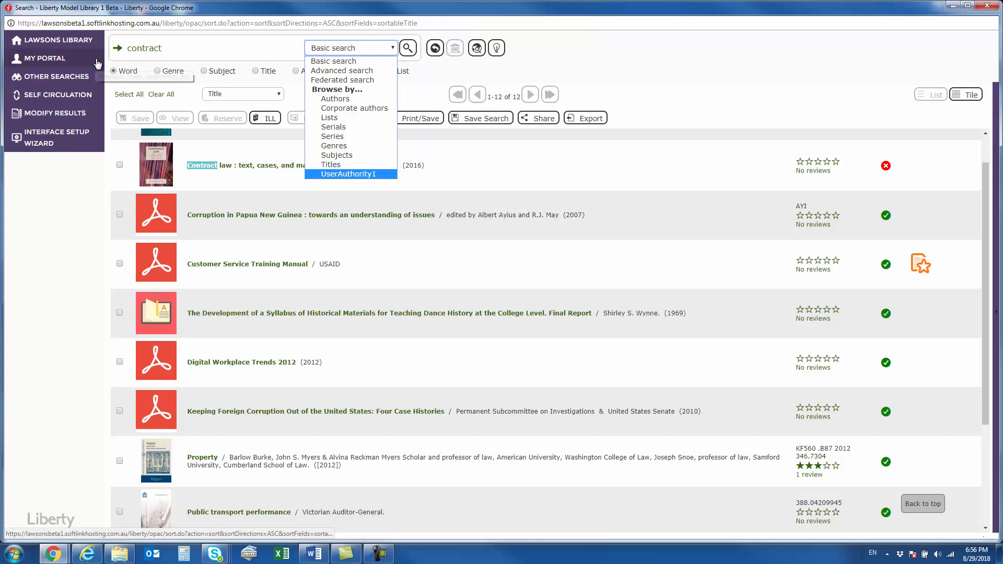
pyautogui.click(71, 60)
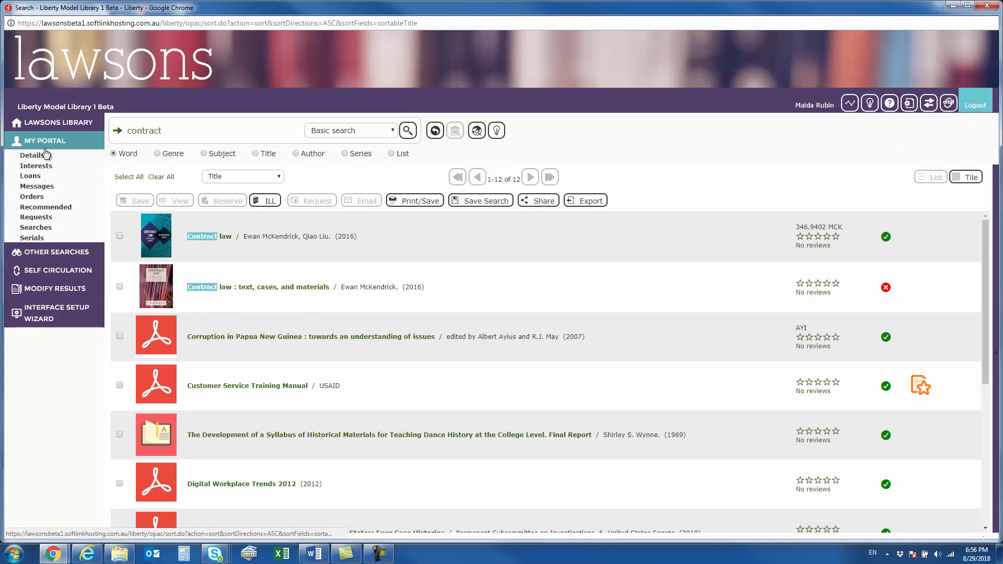
pyautogui.click(40, 155)
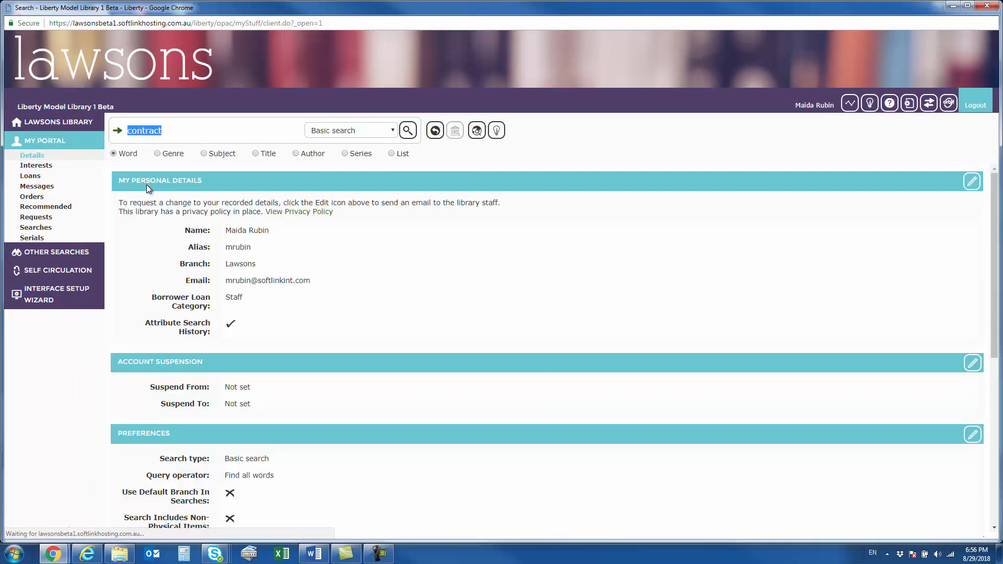
pyautogui.scroll(-1, 258, 423)
pyautogui.scroll(-2, 261, 420)
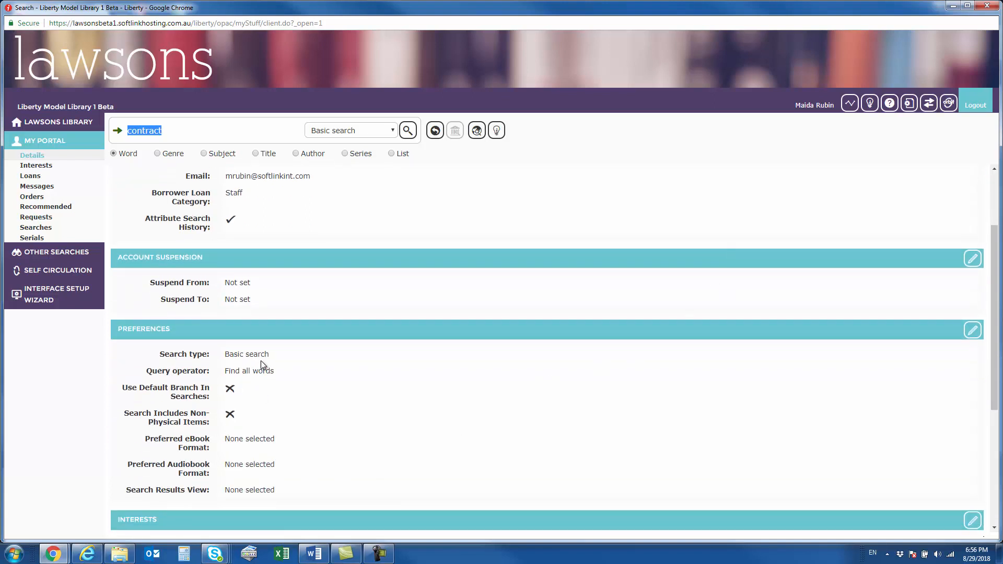
pyautogui.moveTo(269, 356); pyautogui.dragTo(224, 357)
pyautogui.scroll(2, 464, 313)
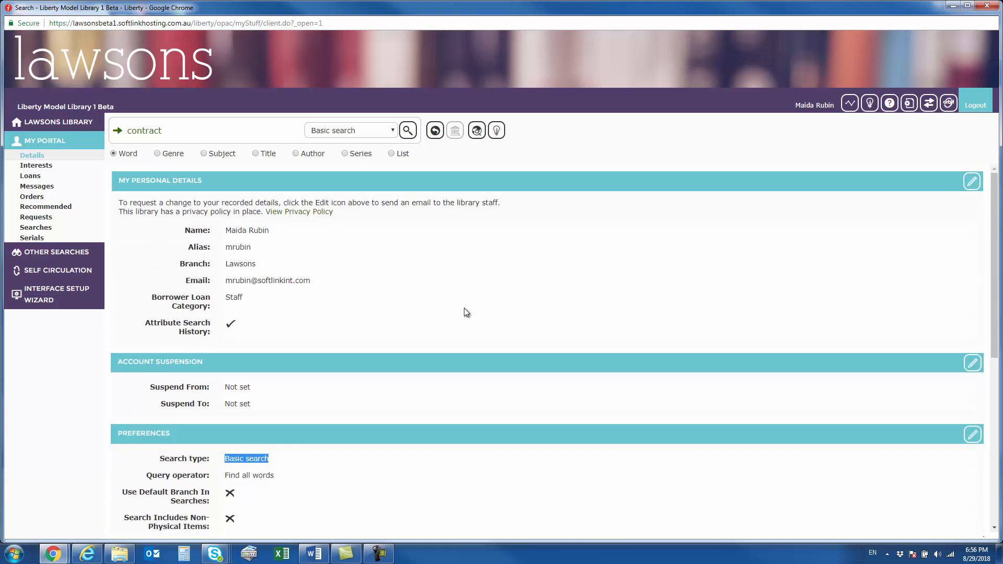
# Display the Advanced search options for "contract" and open the Self Circulation borrowing page
pyautogui.click(370, 131)
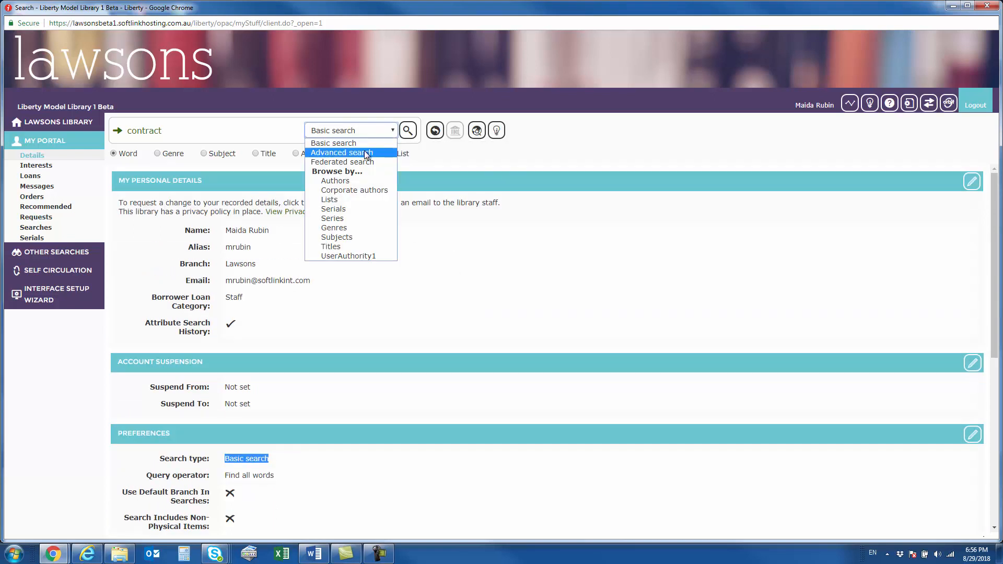
pyautogui.click(364, 151)
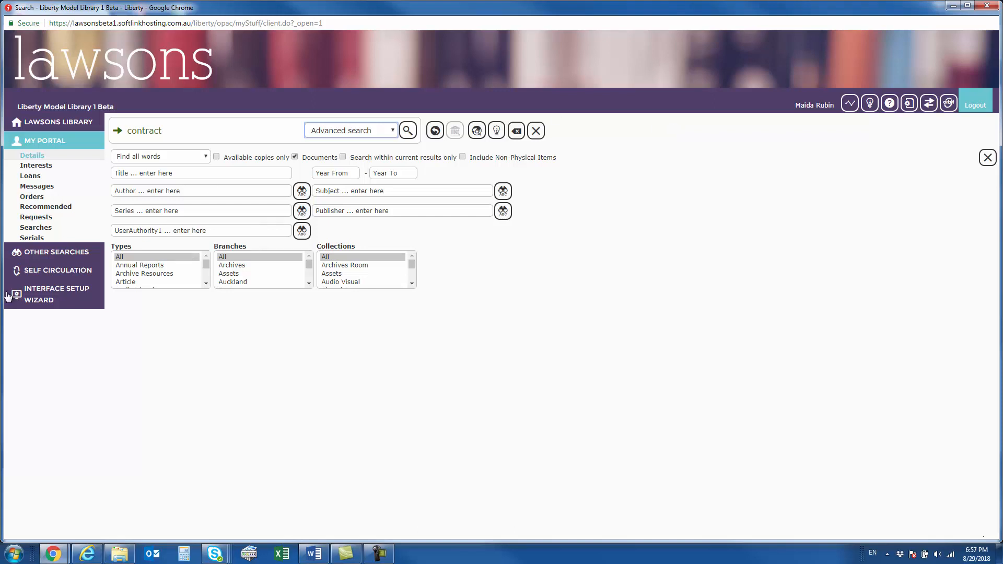
pyautogui.click(62, 274)
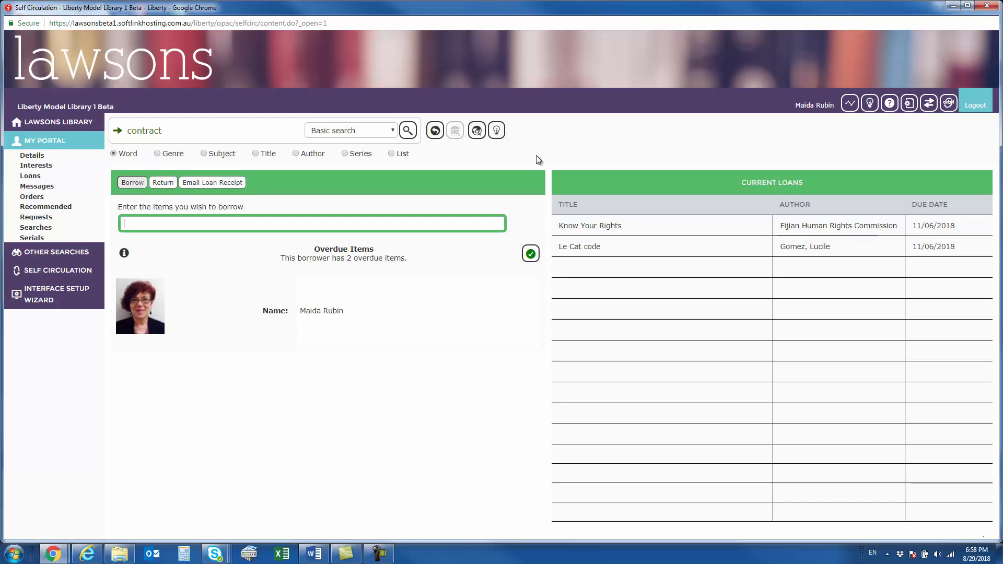
# Return to the staff modules, open the Circulation borrower search and view the available borrower functions
pyautogui.click(910, 104)
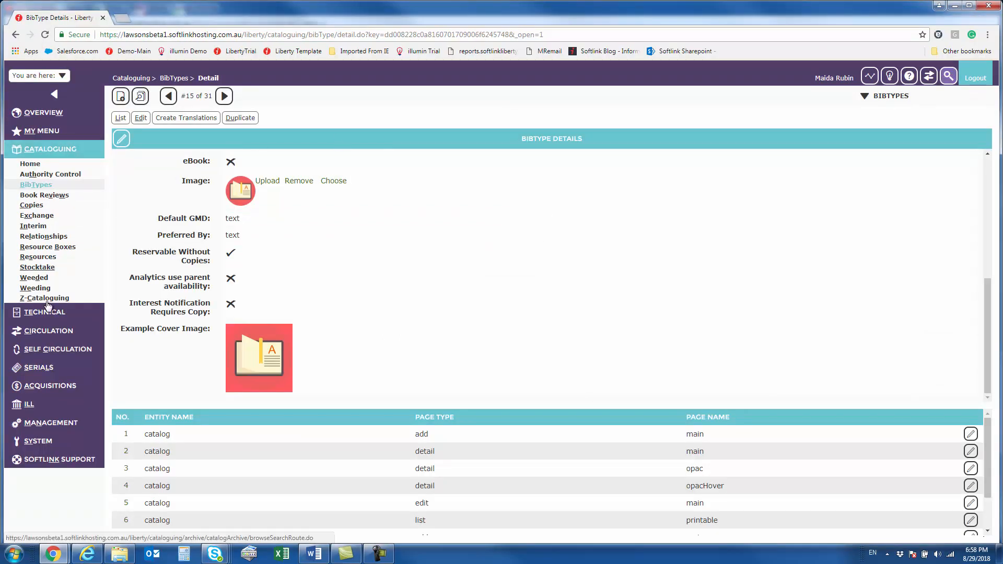
pyautogui.click(53, 330)
pyautogui.click(36, 233)
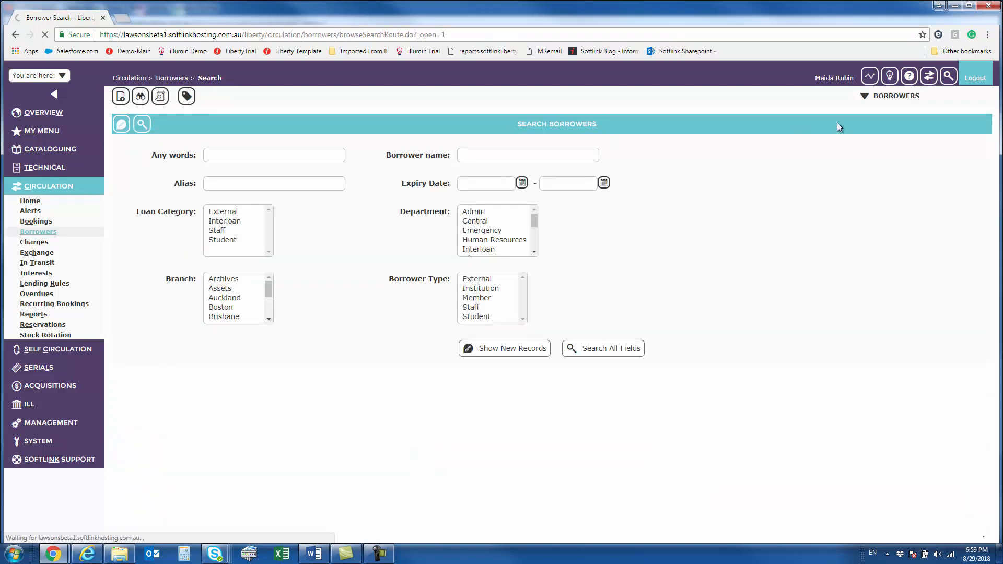
pyautogui.moveTo(911, 99)
pyautogui.click(909, 248)
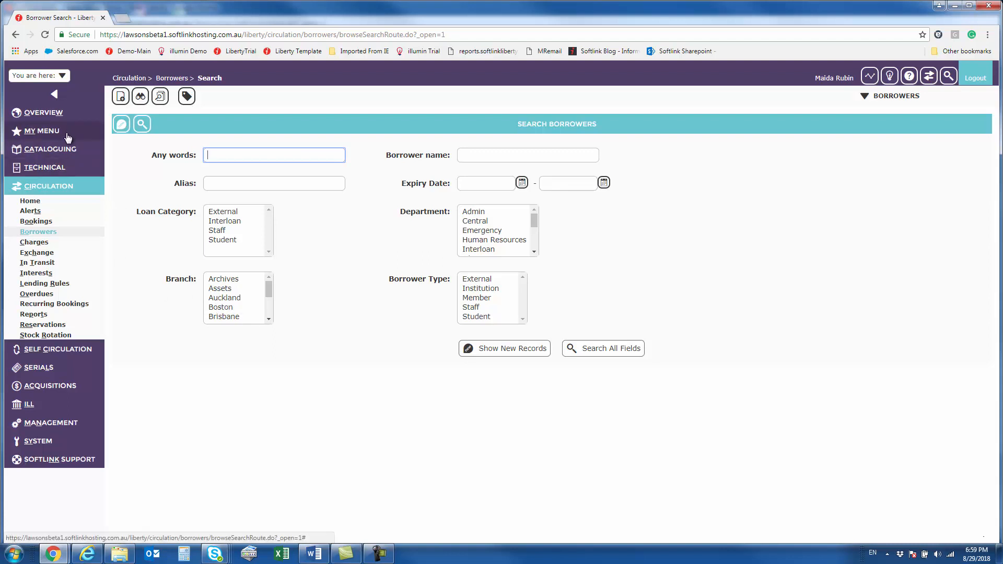
# Return to the library search interface, go to the Lawsons Library home page and open the Time Management information box for editing
pyautogui.click(953, 79)
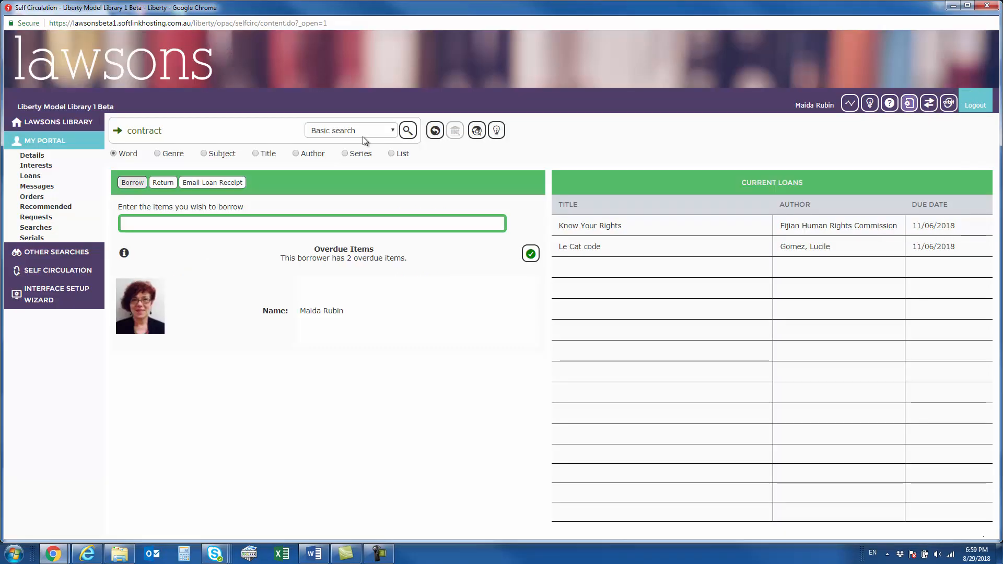
pyautogui.click(58, 121)
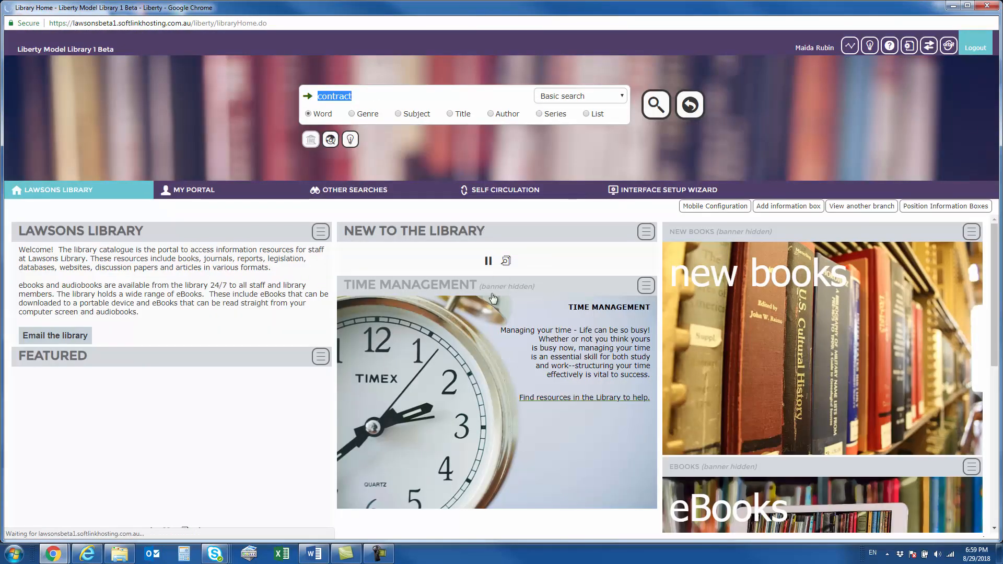
pyautogui.click(645, 285)
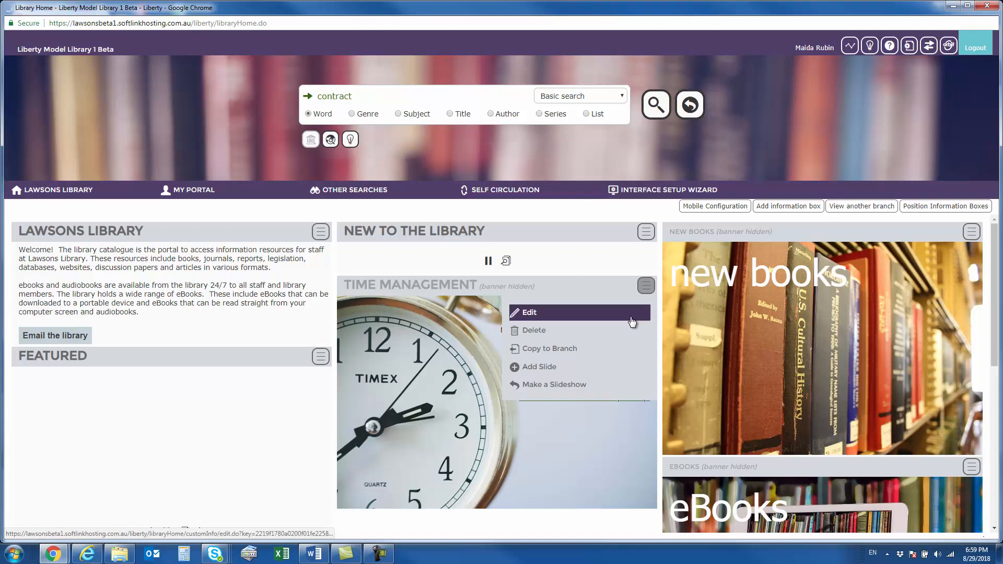
pyautogui.click(536, 316)
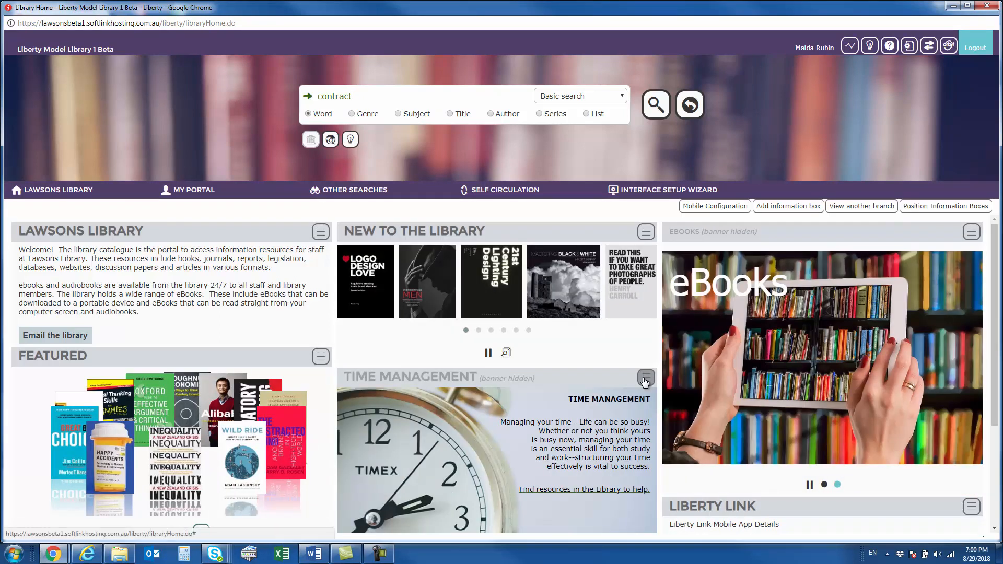
pyautogui.click(646, 378)
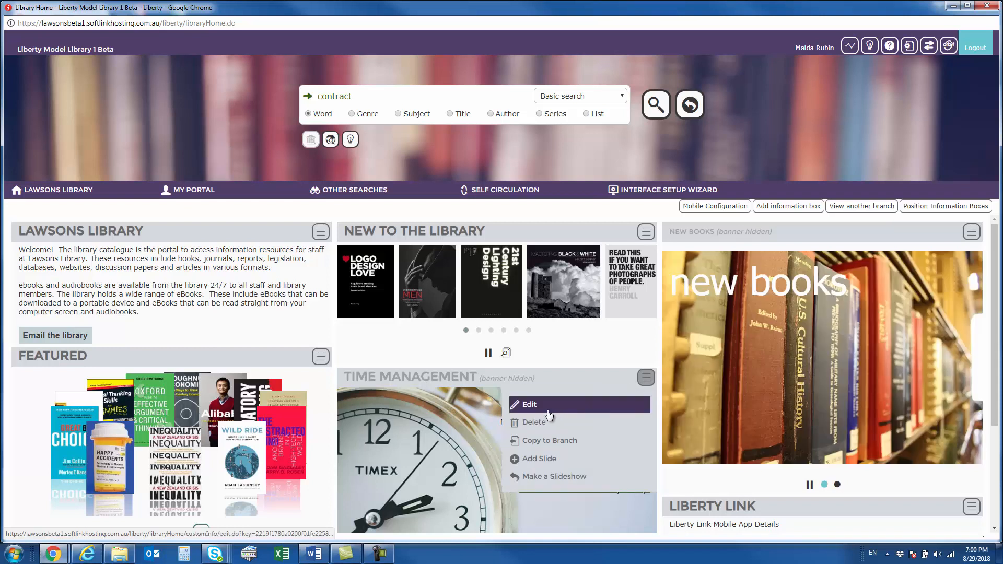
pyautogui.click(560, 414)
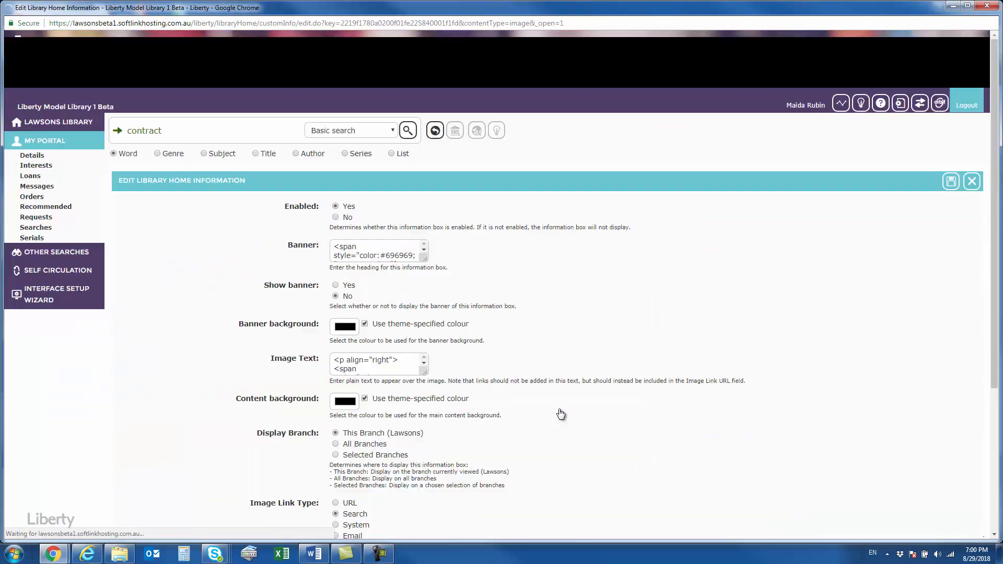
# Turn off the theme-specified colour for the banner background, open its colour picker and select the hex code
pyautogui.click(361, 407)
pyautogui.click(348, 414)
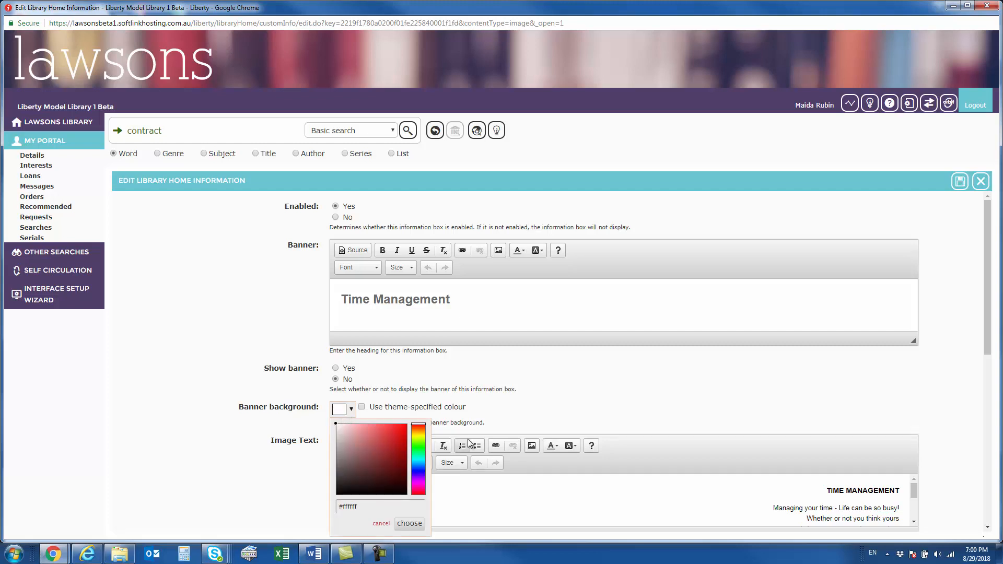
pyautogui.scroll(-1, 444, 447)
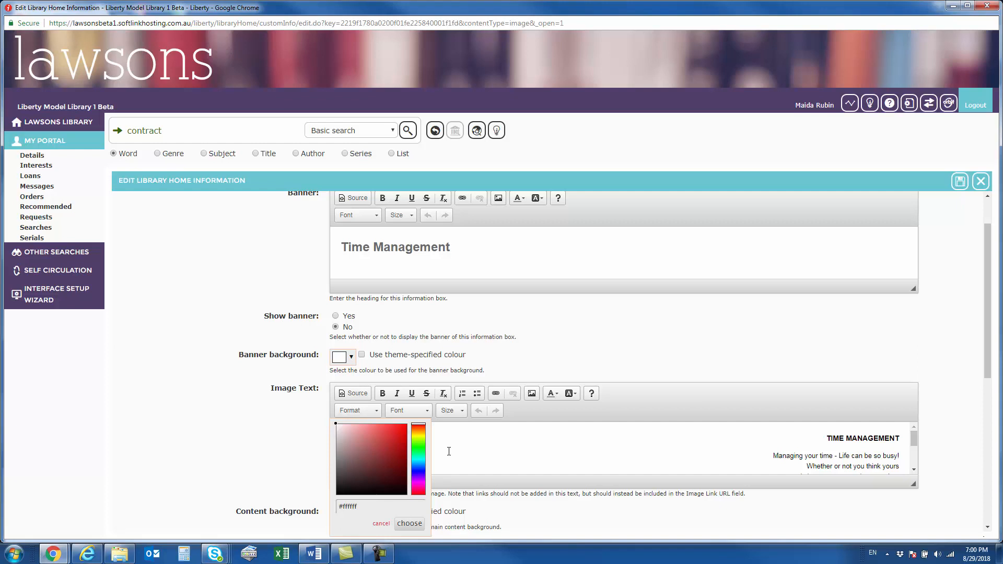
pyautogui.moveTo(372, 508); pyautogui.dragTo(340, 507)
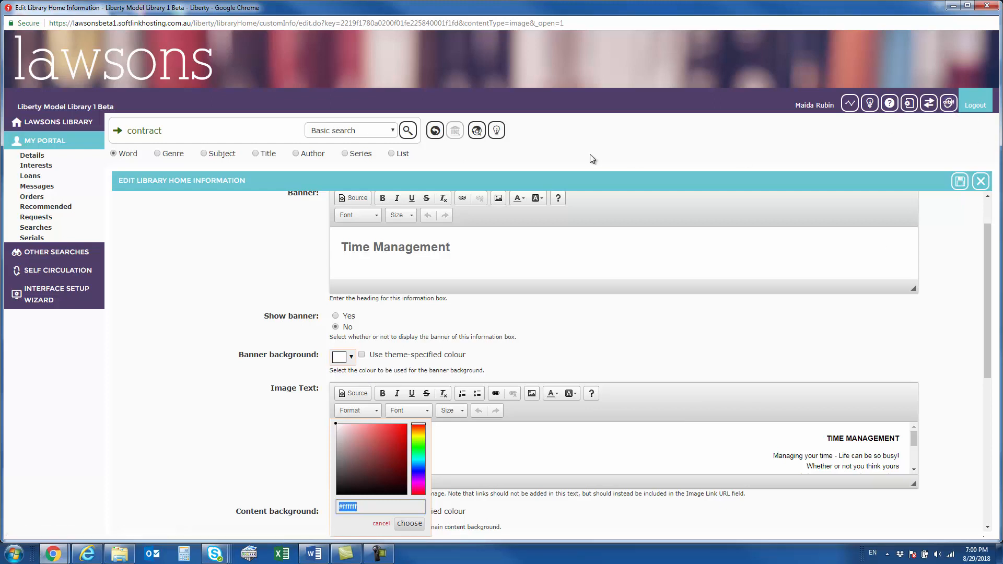
# Return to the staff modules, open the Circulation reports and open the Search Statistics report settings
pyautogui.click(910, 106)
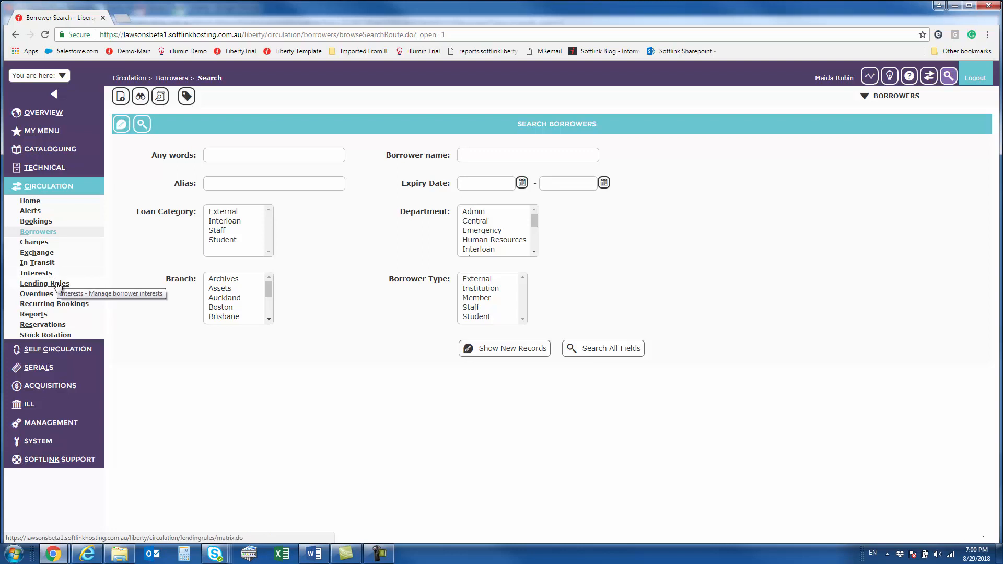
pyautogui.click(44, 315)
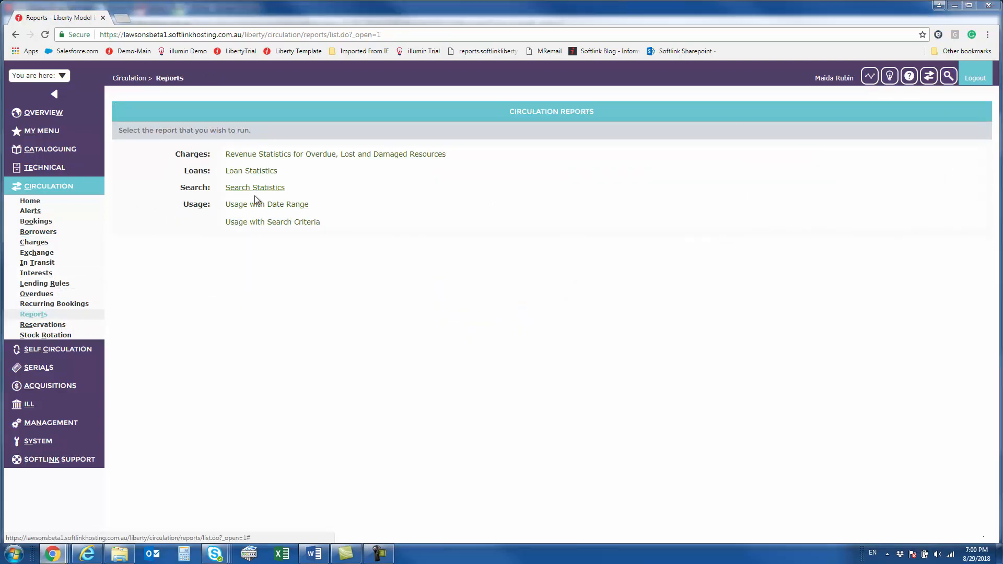
pyautogui.click(237, 188)
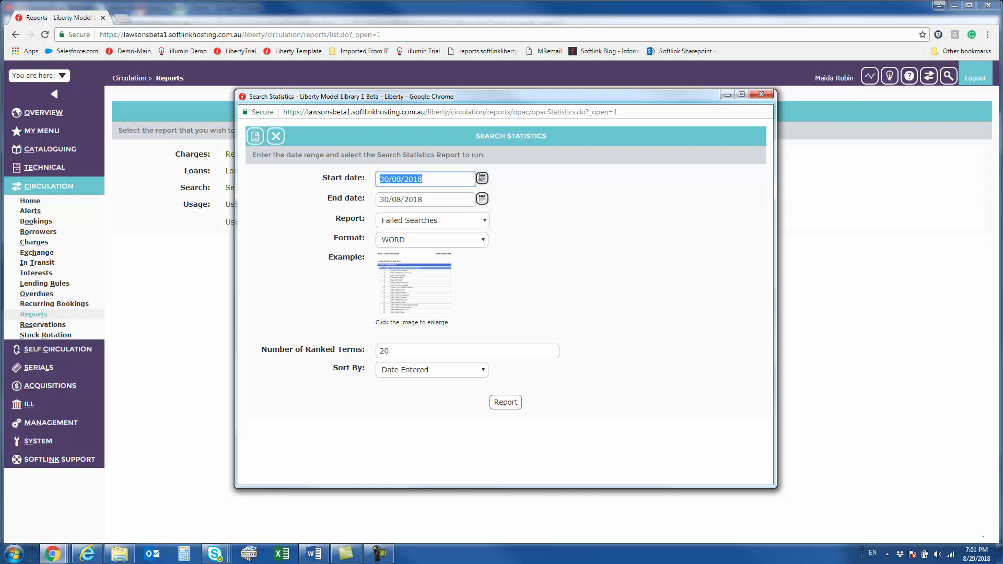
# Set the search statistics start date to 1 August 2018, run the Failed Searches report and download it
pyautogui.click(481, 180)
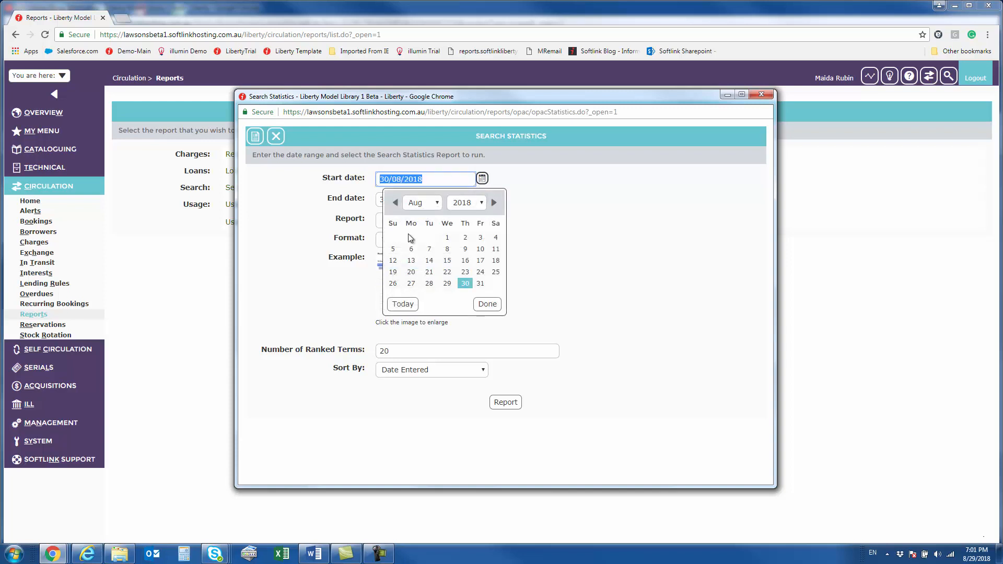
pyautogui.click(447, 238)
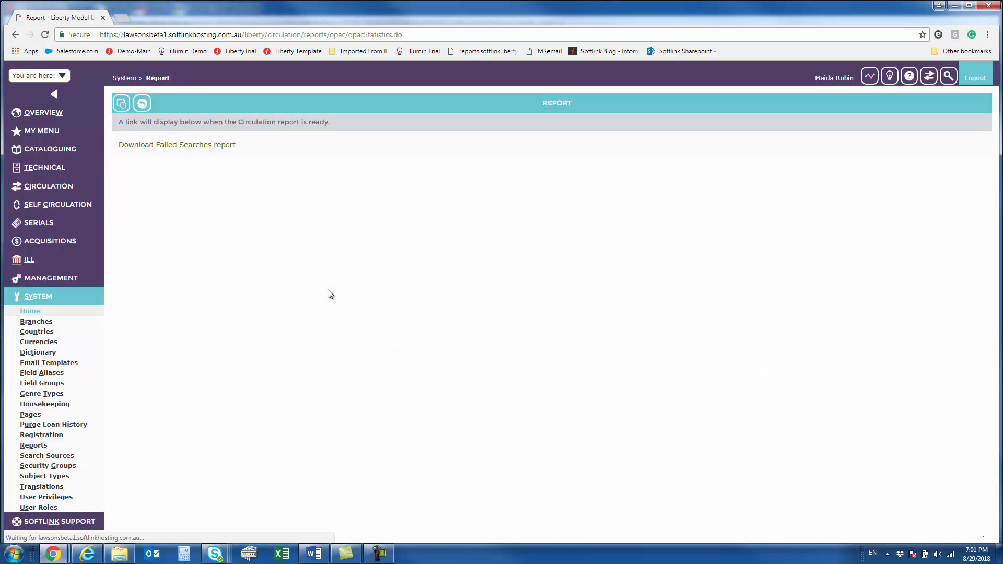
pyautogui.click(202, 148)
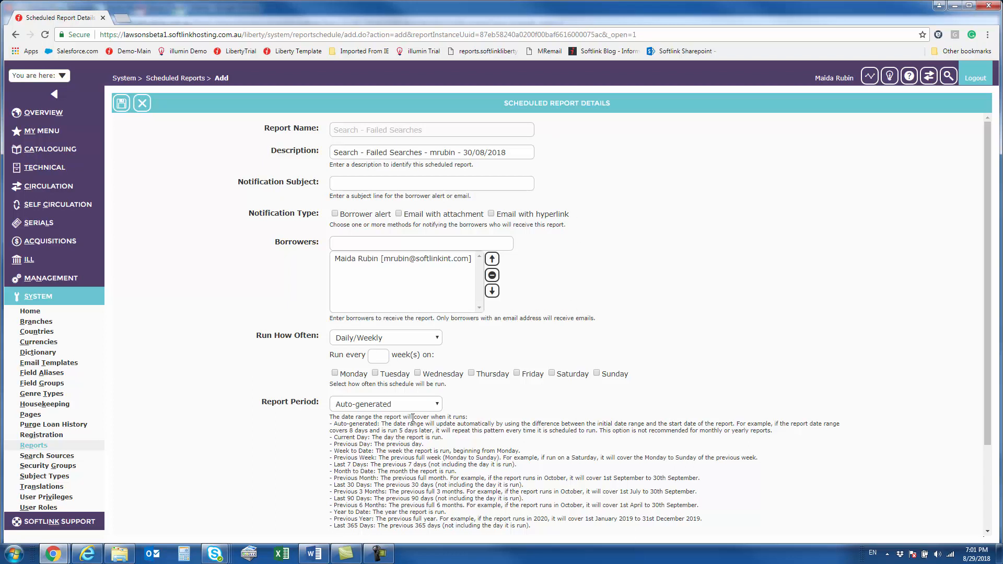
# Set the report period of the Failed Searches scheduled report to Previous Month
pyautogui.scroll(-2, 506, 400)
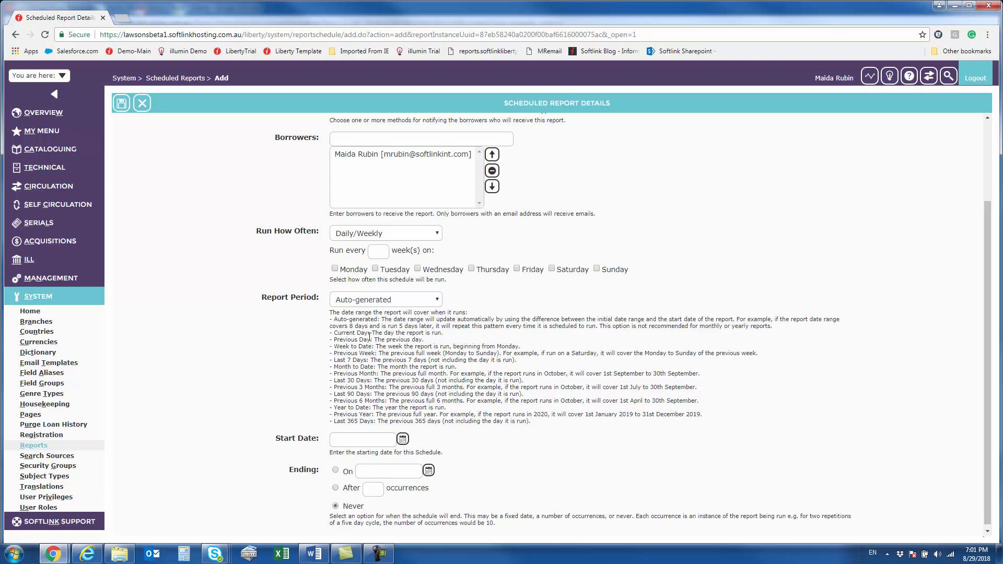
pyautogui.click(396, 300)
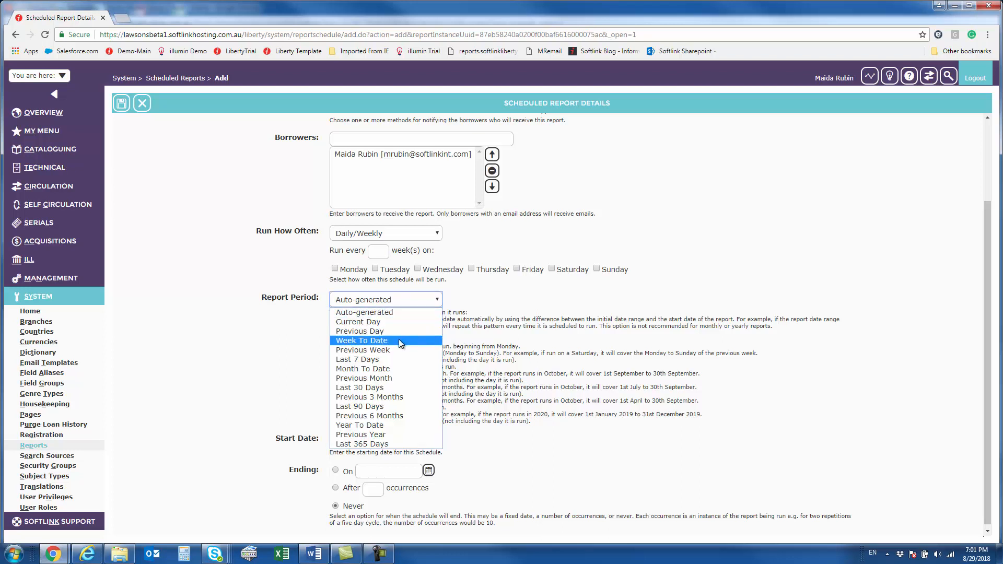
pyautogui.click(401, 377)
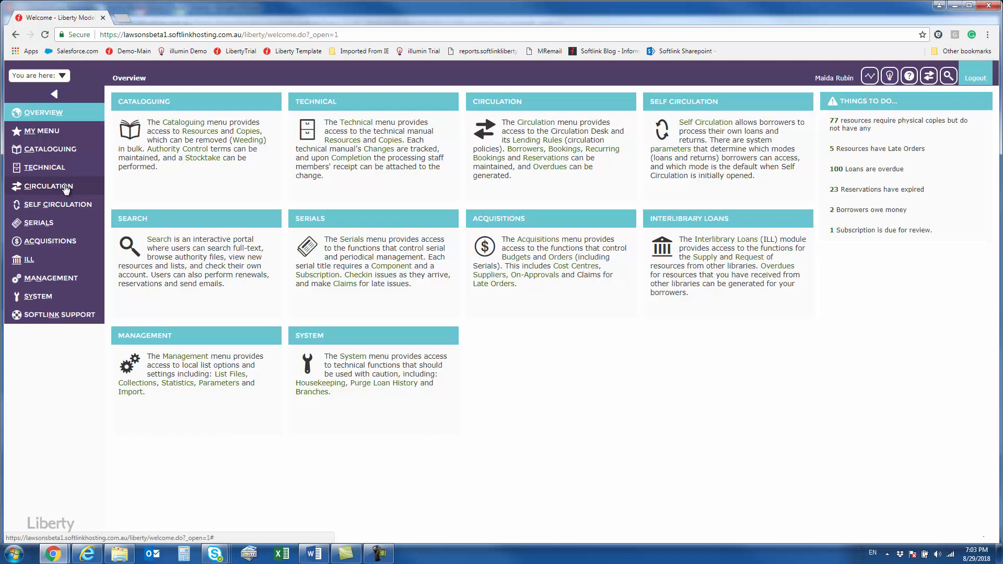
# Open the user privileges in the System module and view the details of the Administration and OPAC - Basic privileges
pyautogui.click(42, 296)
pyautogui.click(57, 311)
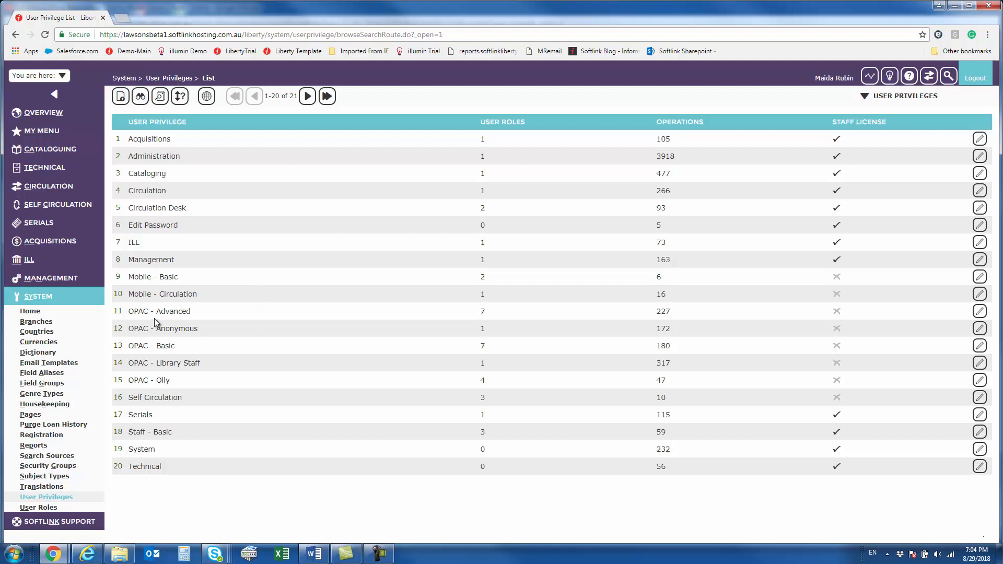
pyautogui.click(119, 156)
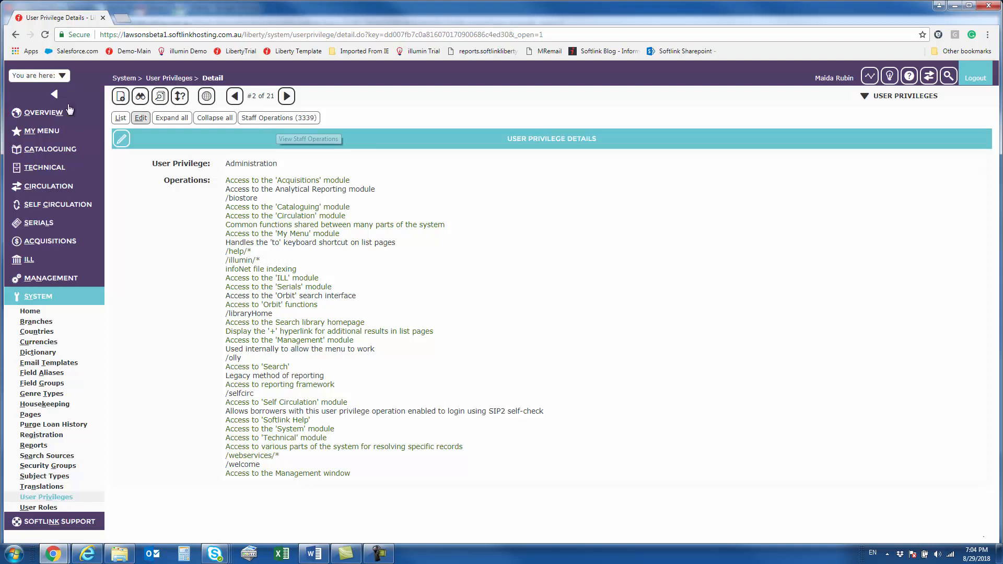
pyautogui.click(123, 119)
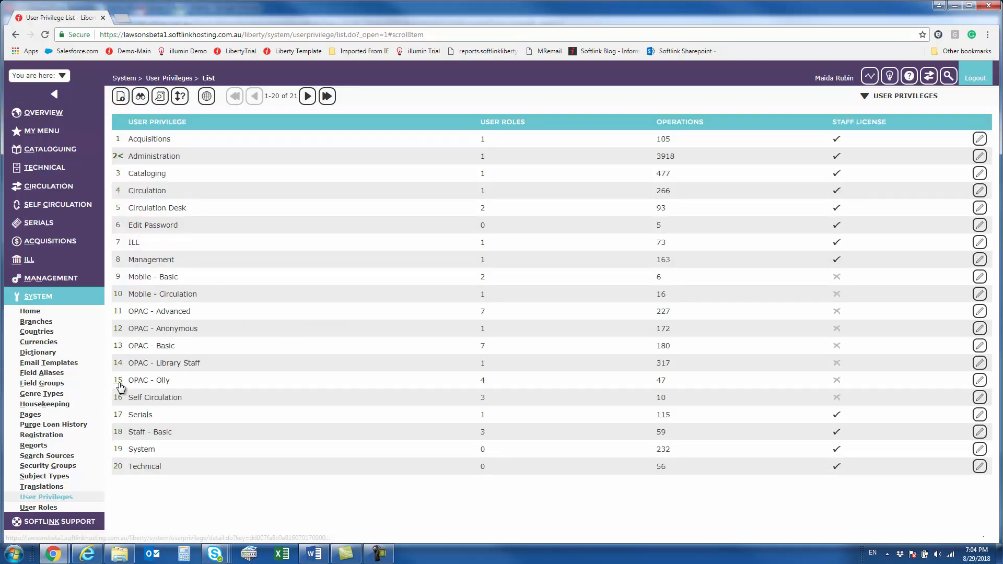
pyautogui.click(118, 345)
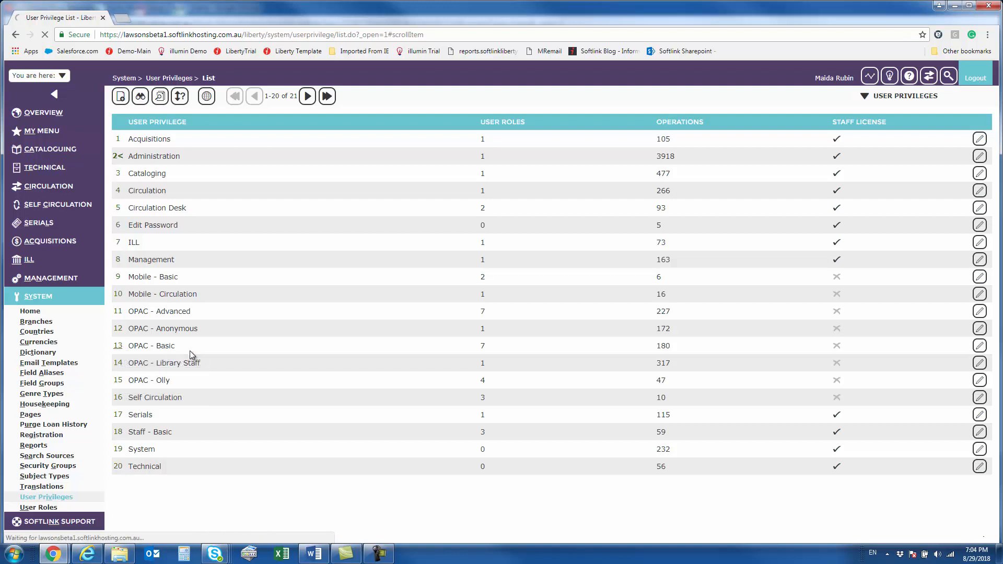